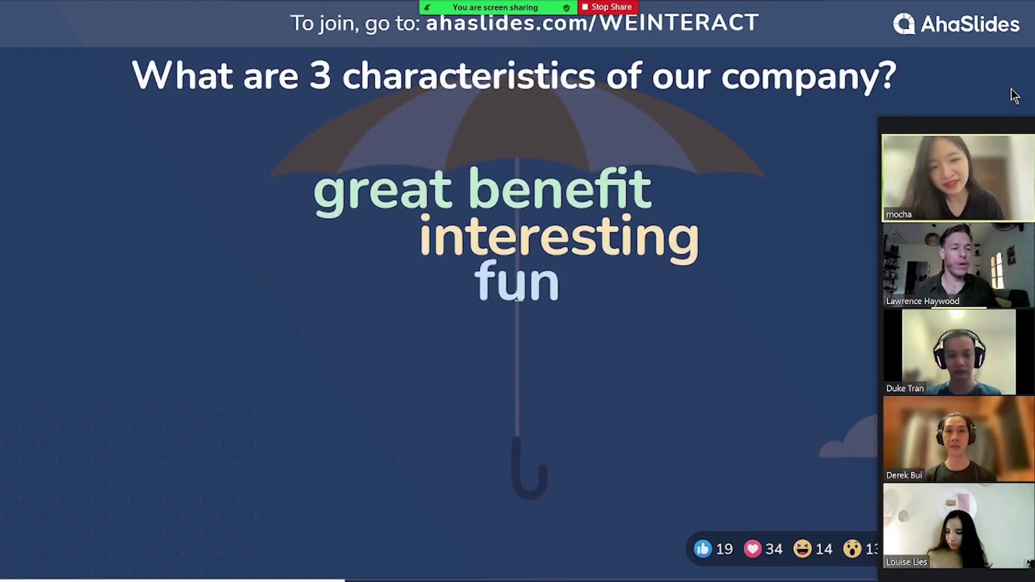
Advance the live presentation past the Quiz Time slide to the quiz leaderboard.
key("Right")
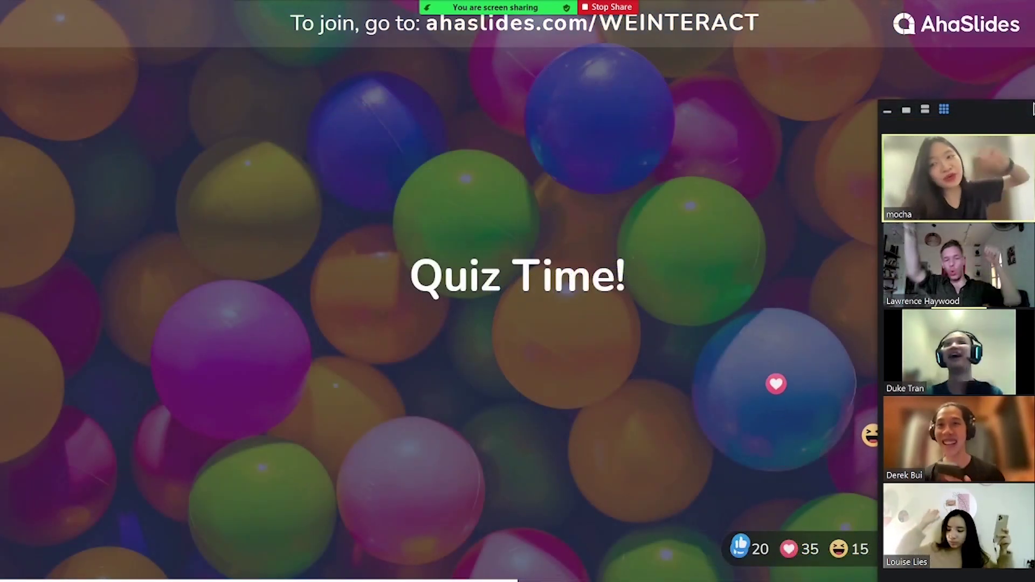
key("Right")
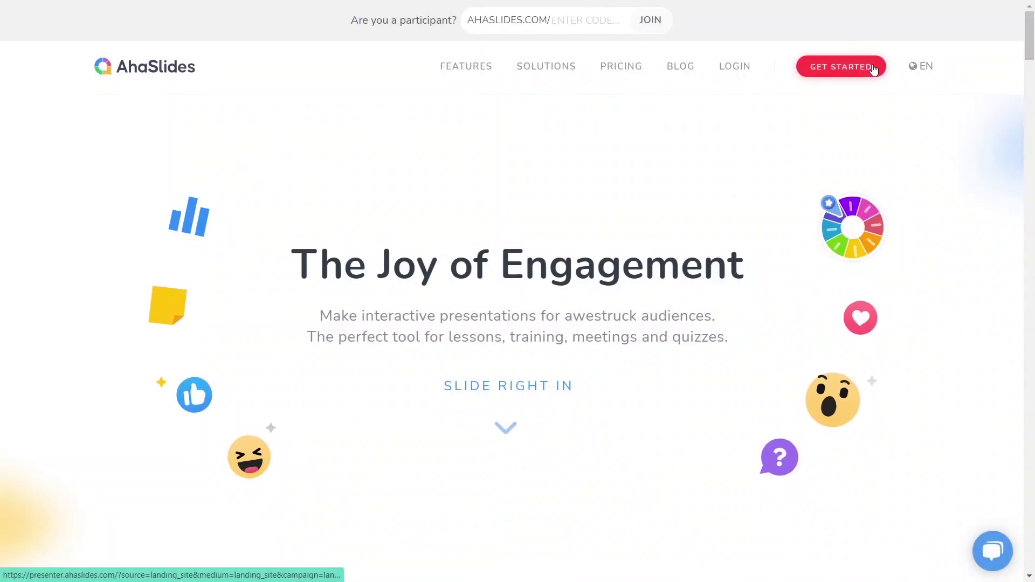
Sign up for a free account with an e-mail address, password and full name.
left_click(873, 67)
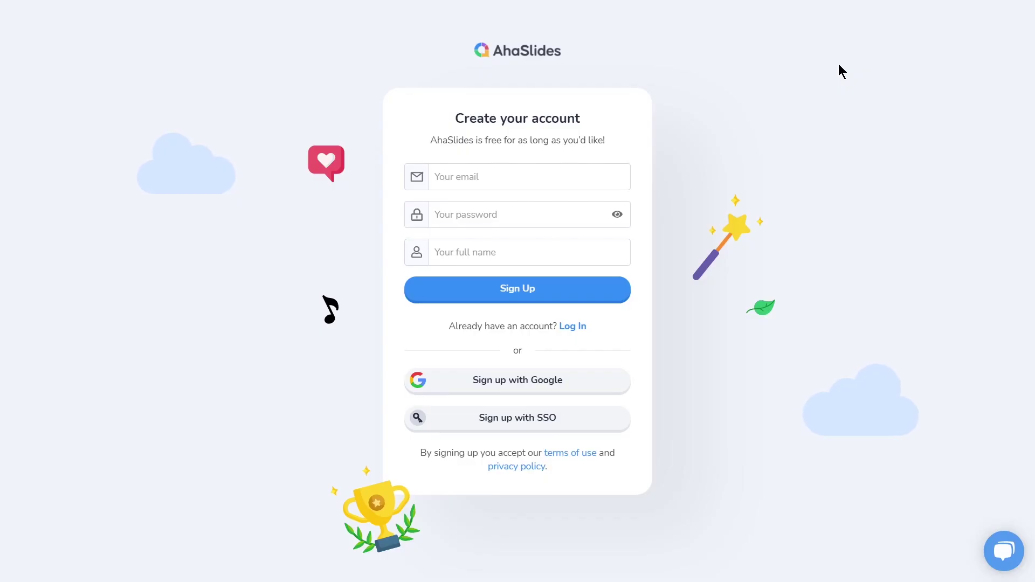
left_click(553, 186)
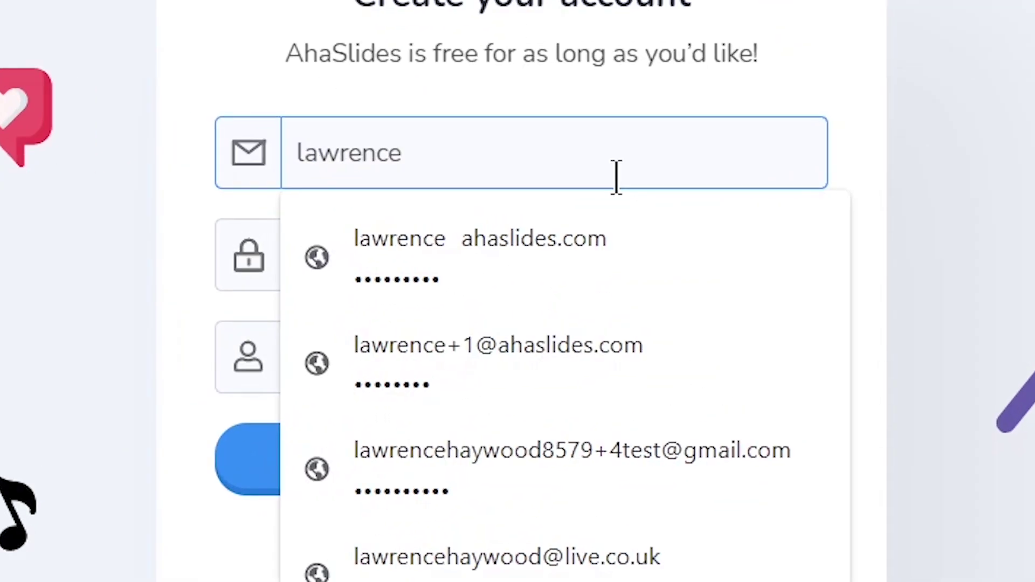
key("Tab")
type("•••••••••")
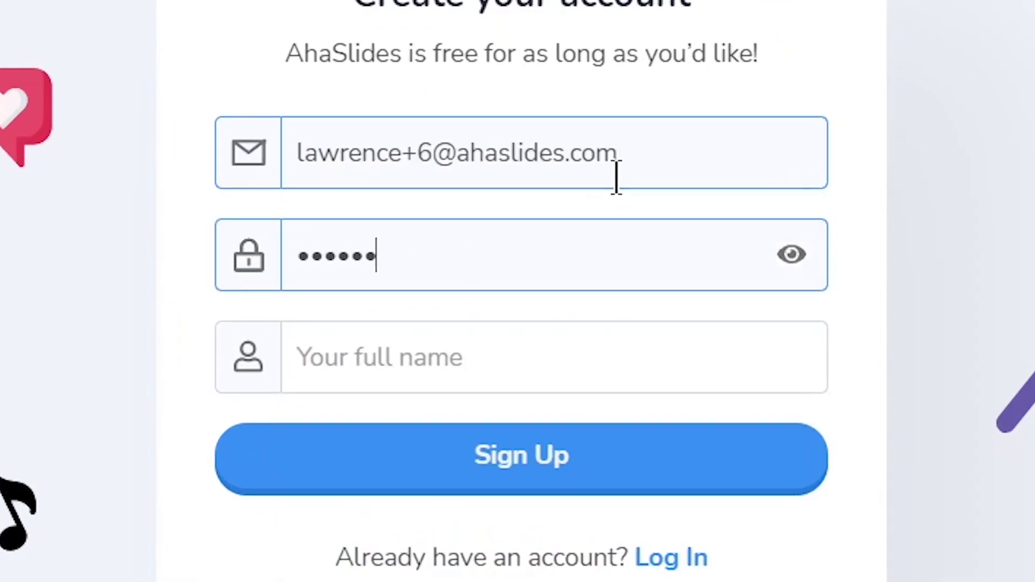
key("Tab")
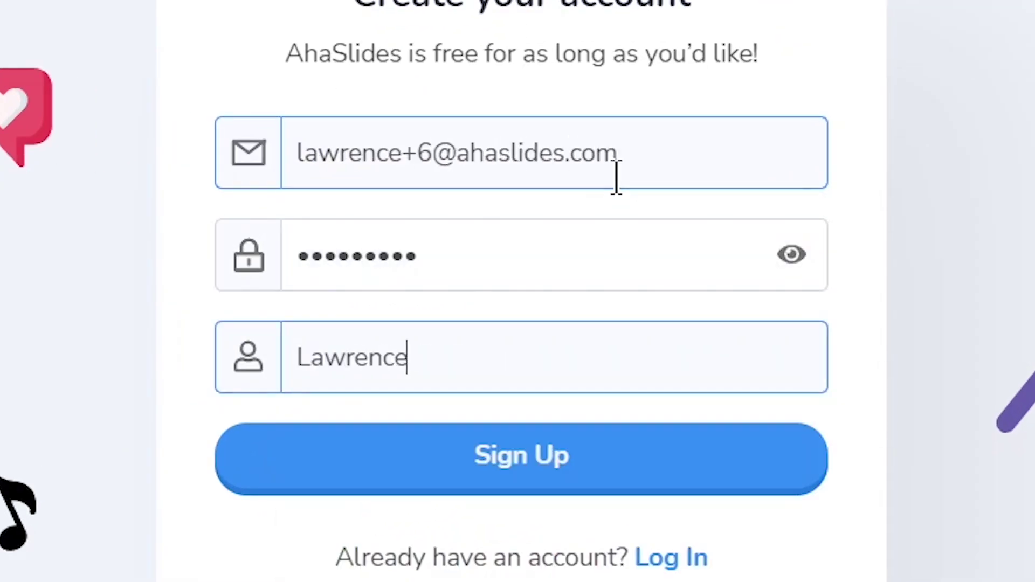
left_click(617, 469)
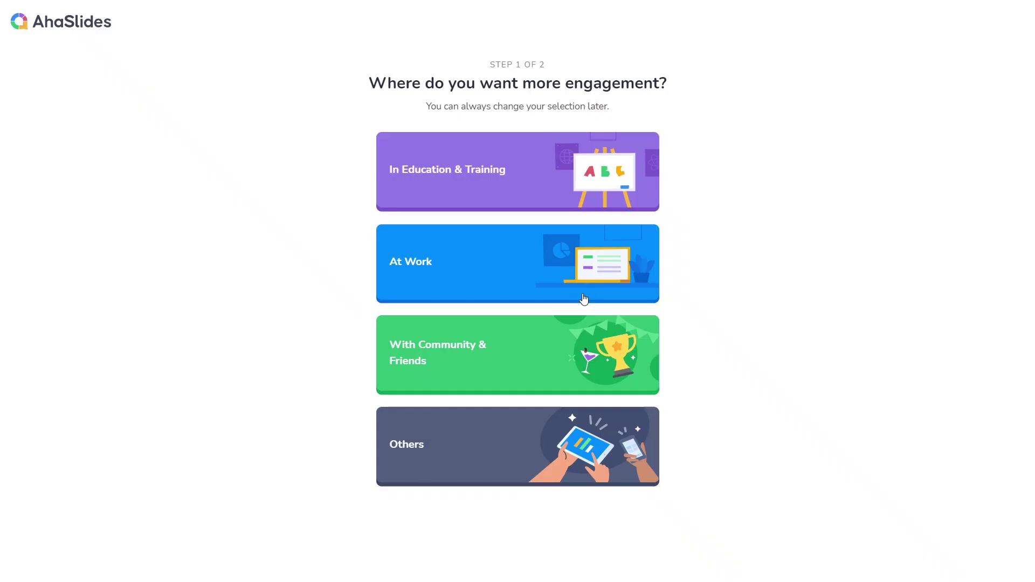
Pick 'With Community & Friends' in onboarding and create a new presentation with the default name.
left_click(574, 342)
left_click(567, 356)
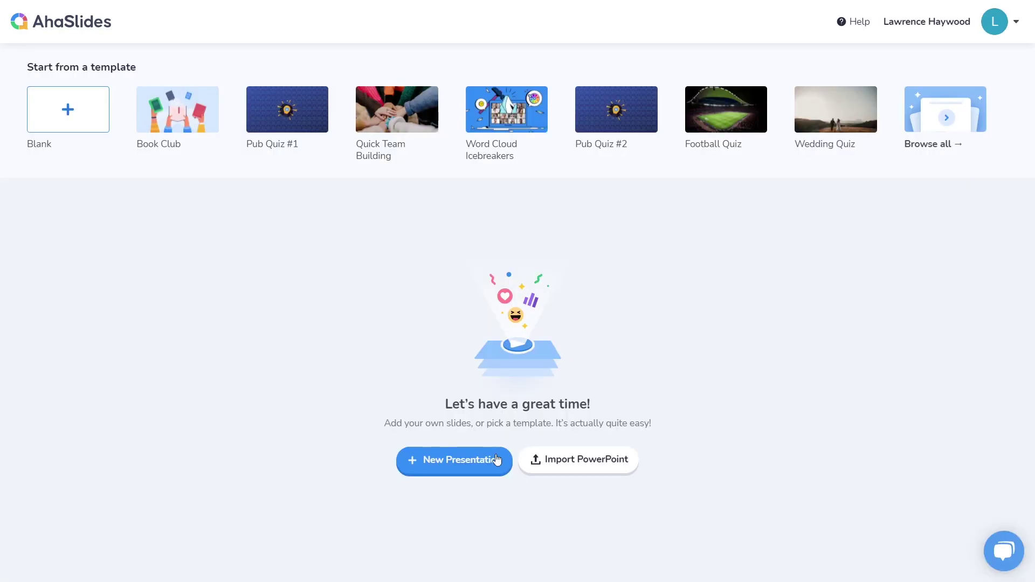
left_click(474, 472)
left_click(592, 372)
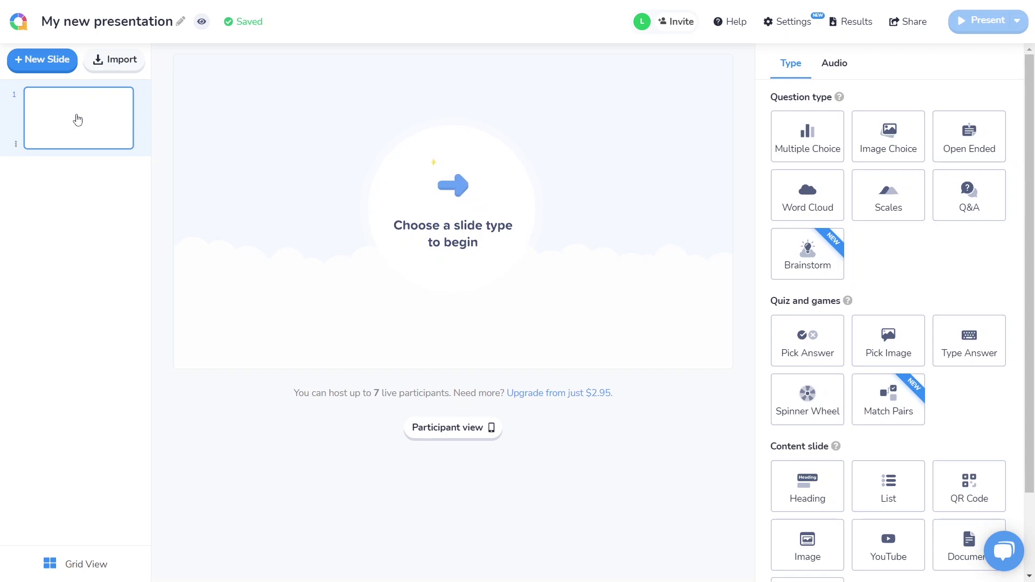
Import the 'Rain Marketing Plan by Slidesgo' file and let it upload in the background.
left_click(117, 60)
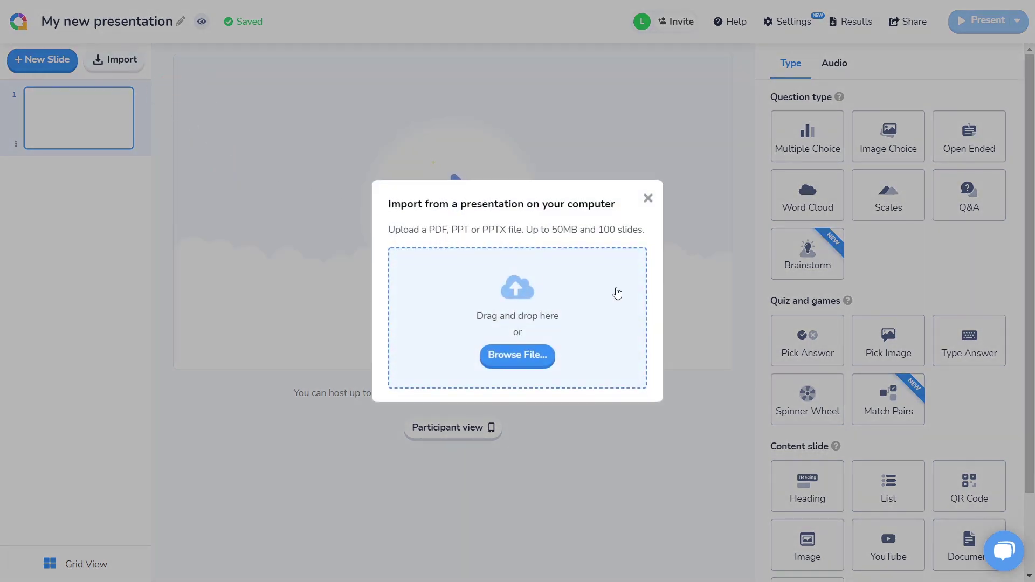
left_click(552, 366)
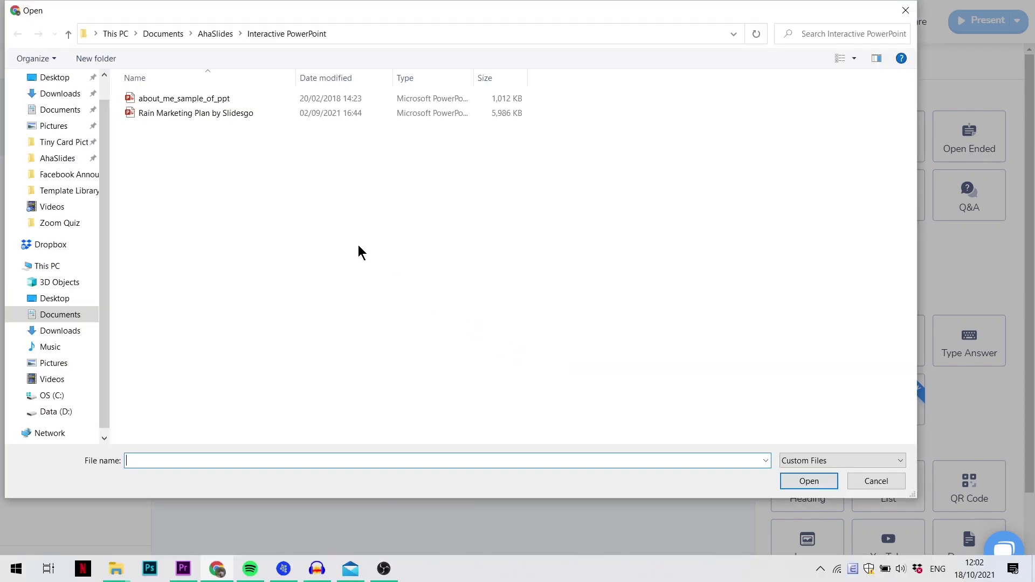
left_click(261, 115)
double_click(261, 116)
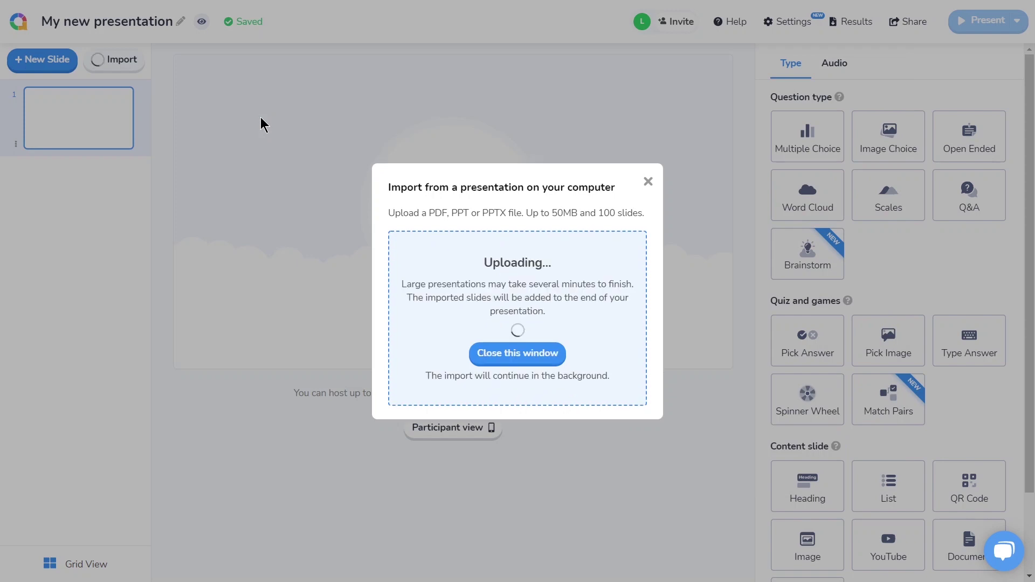
left_click(557, 348)
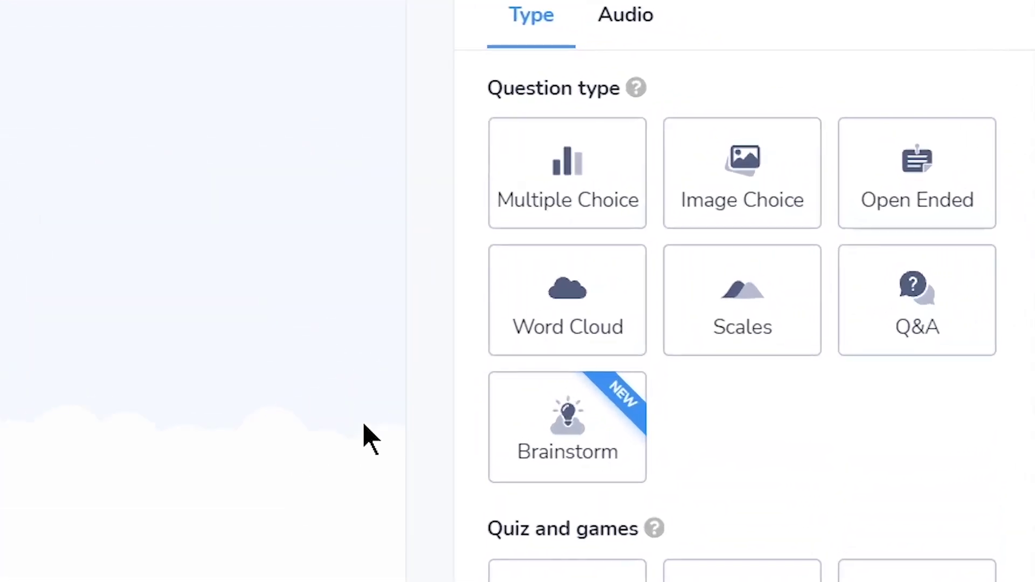
Make slide 1 a Multiple Choice poll asking 'How excited are you for my interactive presentation?'.
left_click(582, 215)
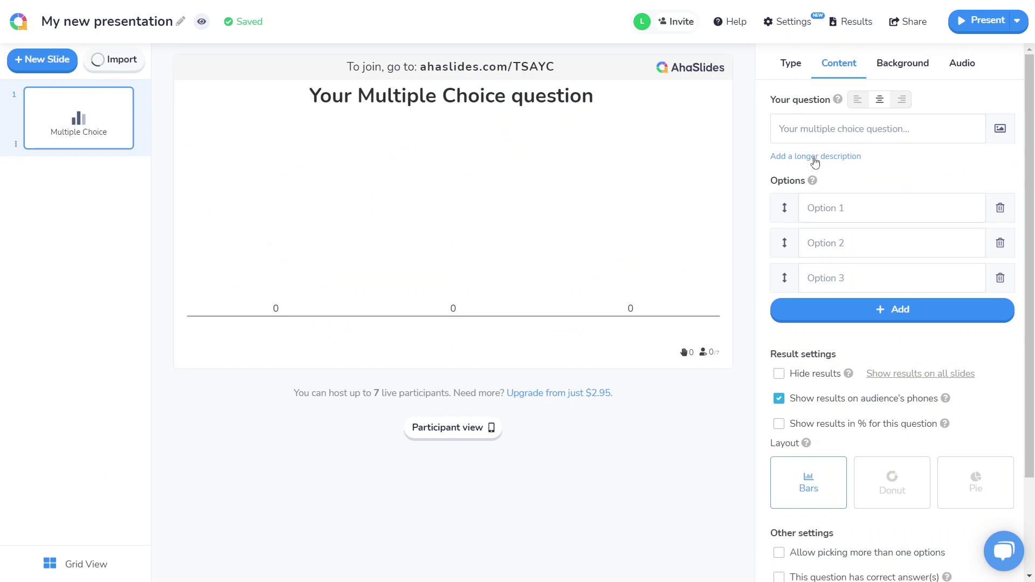
left_click(869, 131)
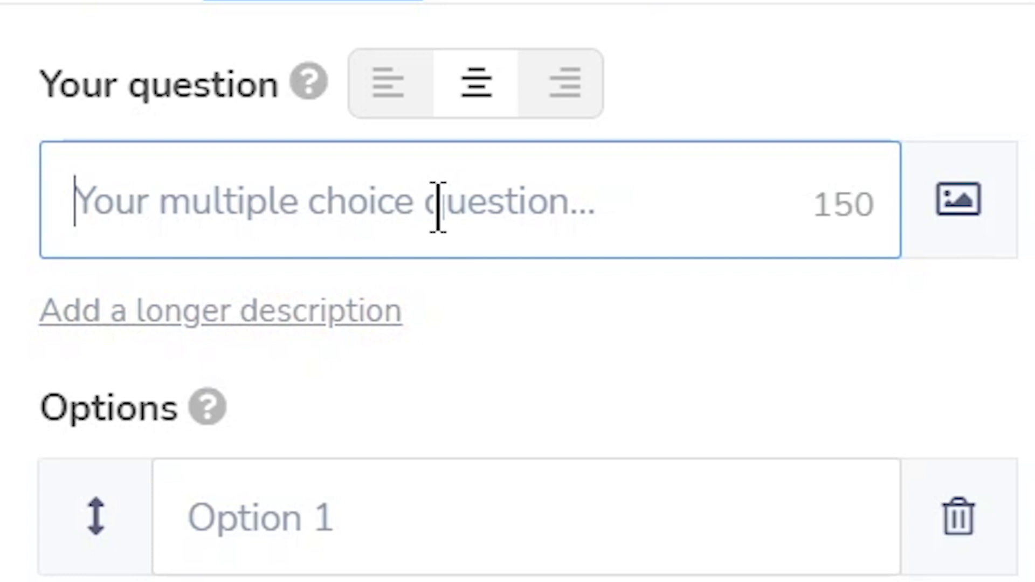
type("How excited are you for my interactive presentation?")
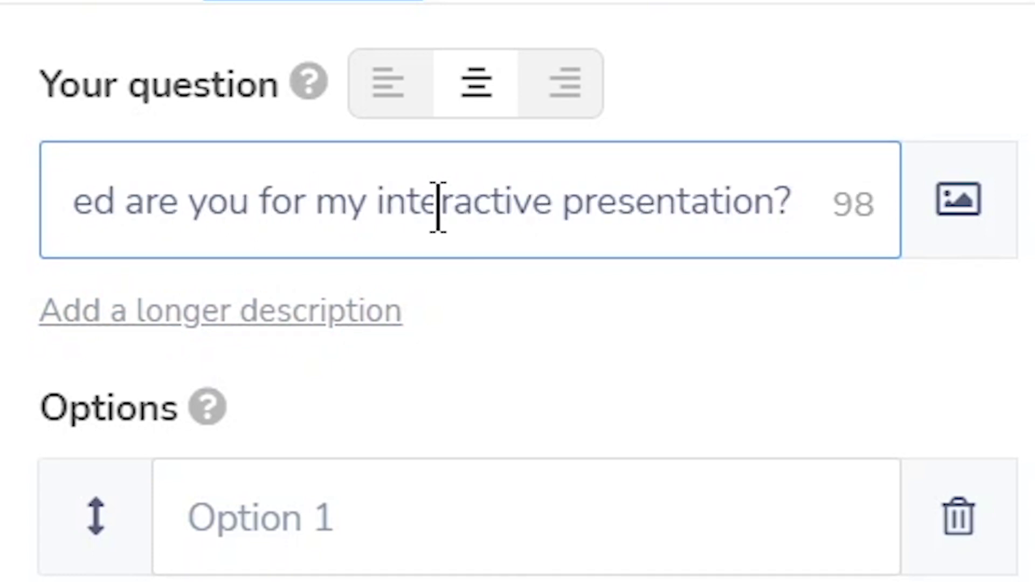
Add options 'Ecstatic!', 'Pretty excited', 'Not really excited' and 'Can I go home now?'.
left_click(585, 495)
type("Ecstatic!")
key("Tab")
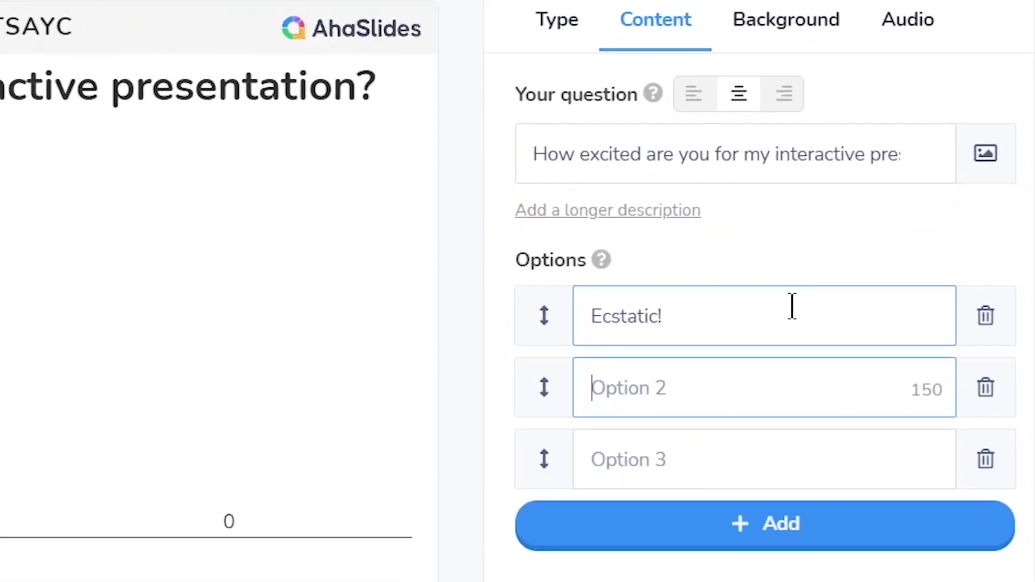
type("Pretty excited")
key("Tab")
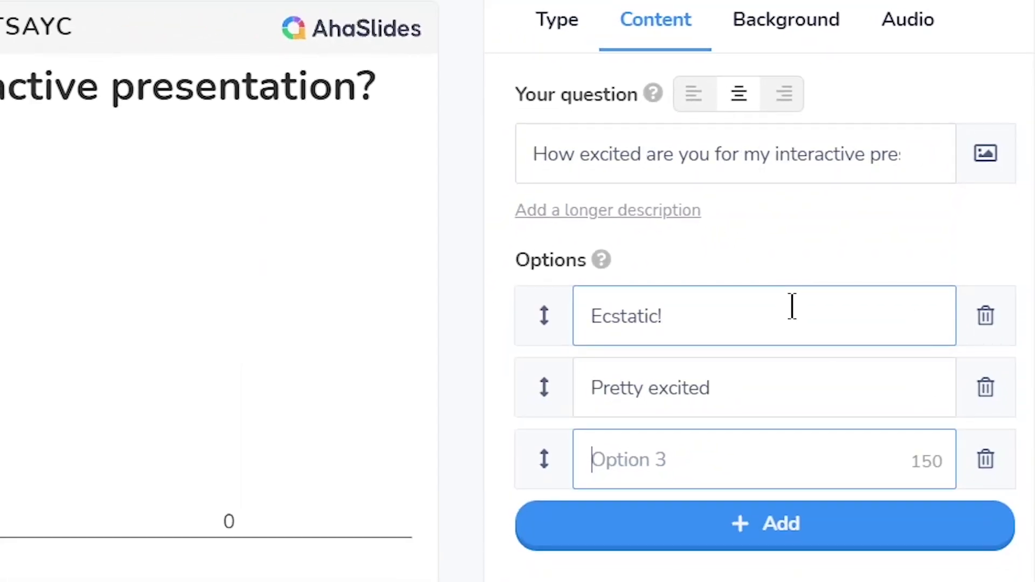
type("Not really excited")
key("Return")
type("Can I go home now?")
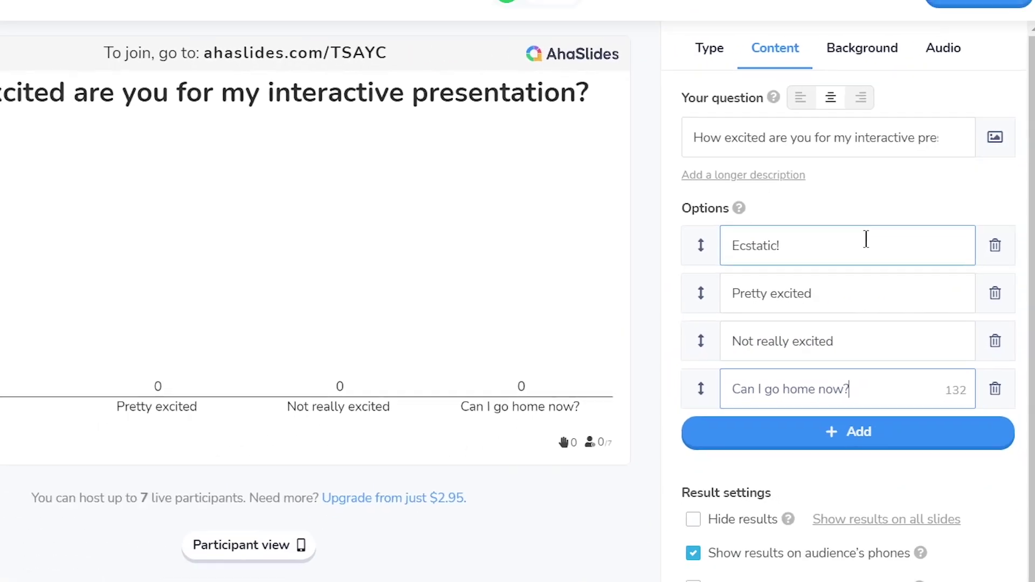
scroll(892, 323, "down", 2)
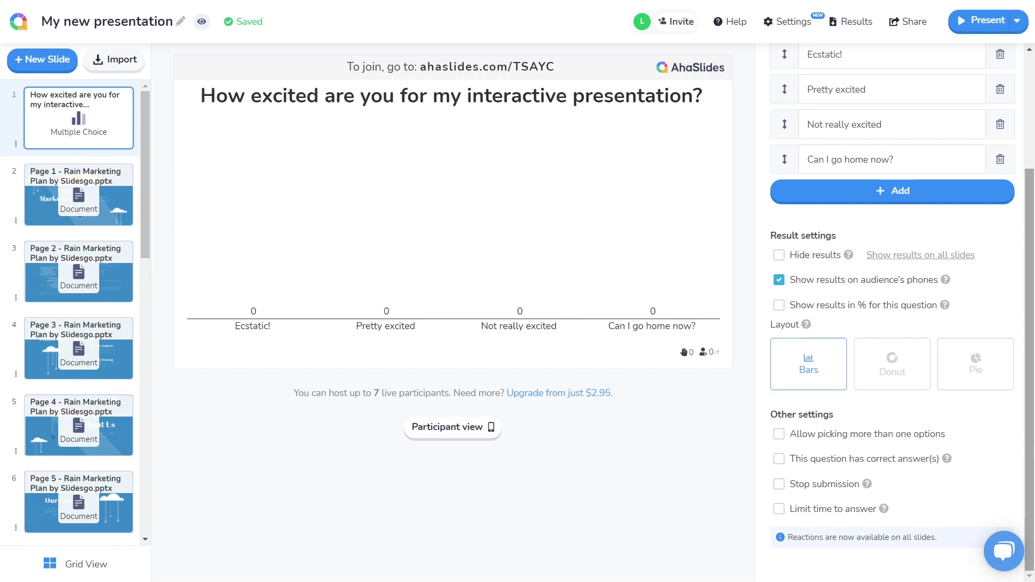
left_click(125, 209)
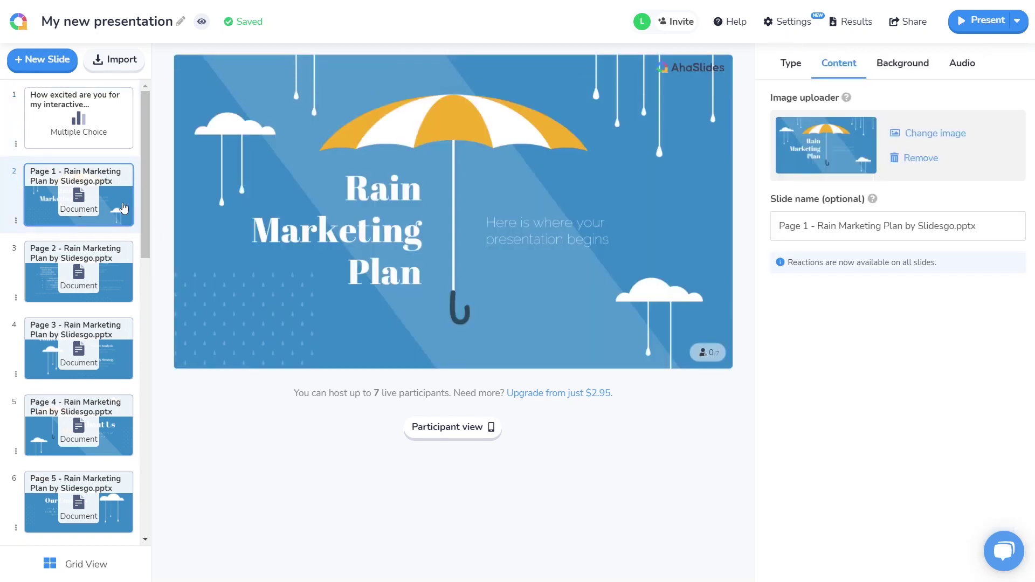
In Grid View, replace slide 5's Page 4 name with 'About Us'.
left_click(129, 275)
left_click_drag(146, 261, 153, 384)
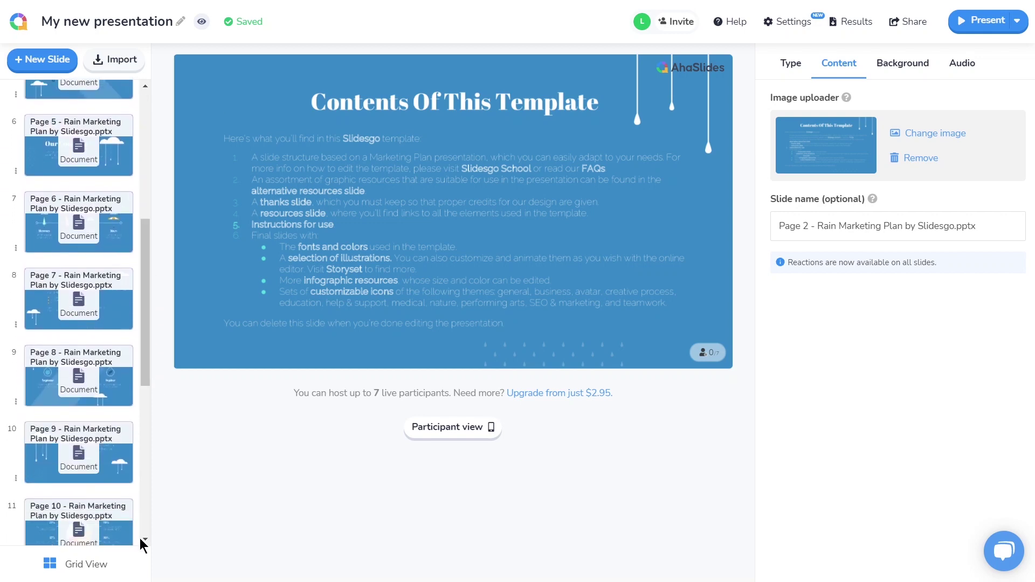
left_click(86, 564)
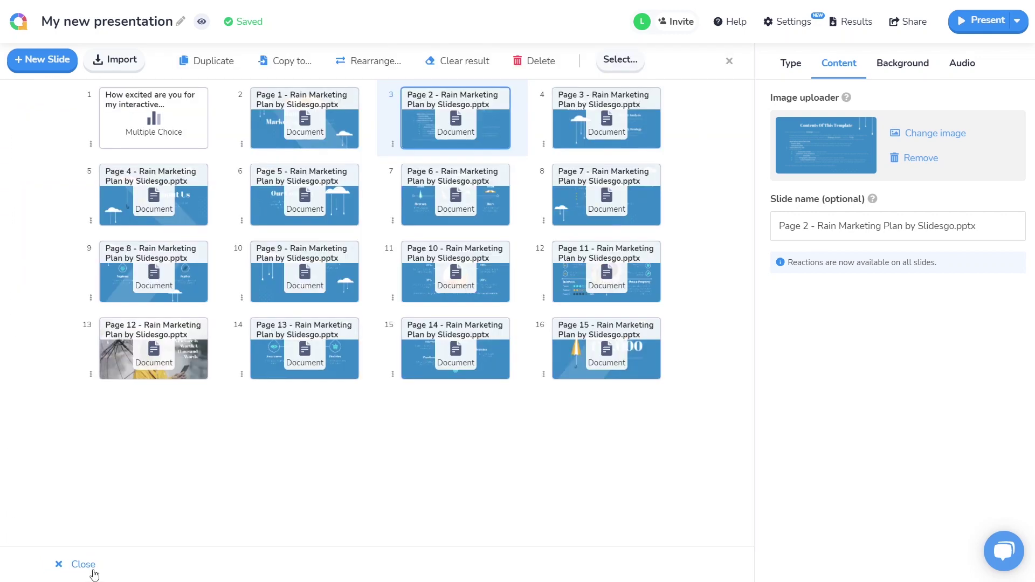
left_click(179, 210)
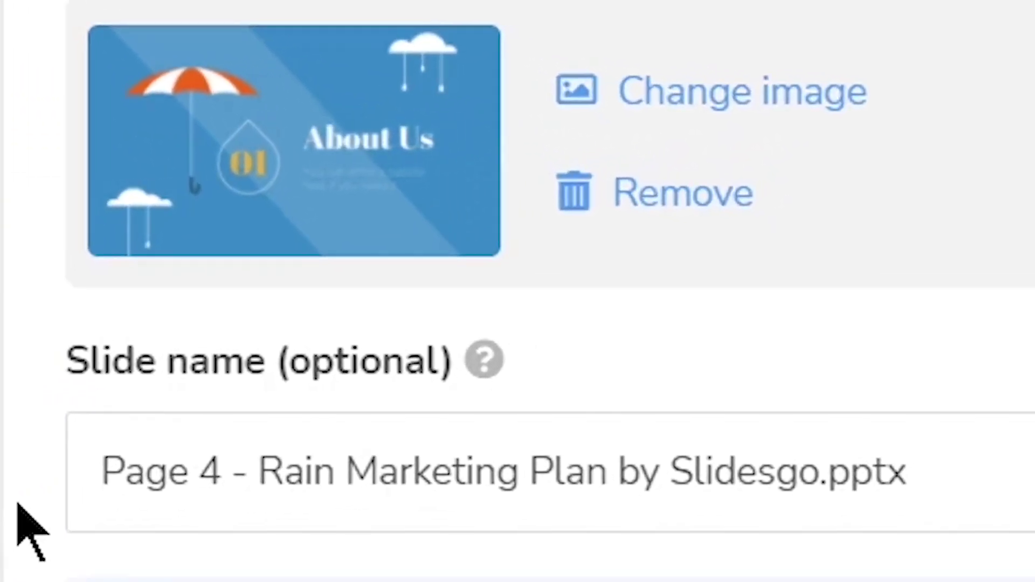
left_click_drag(102, 474, 965, 455)
type("About Us")
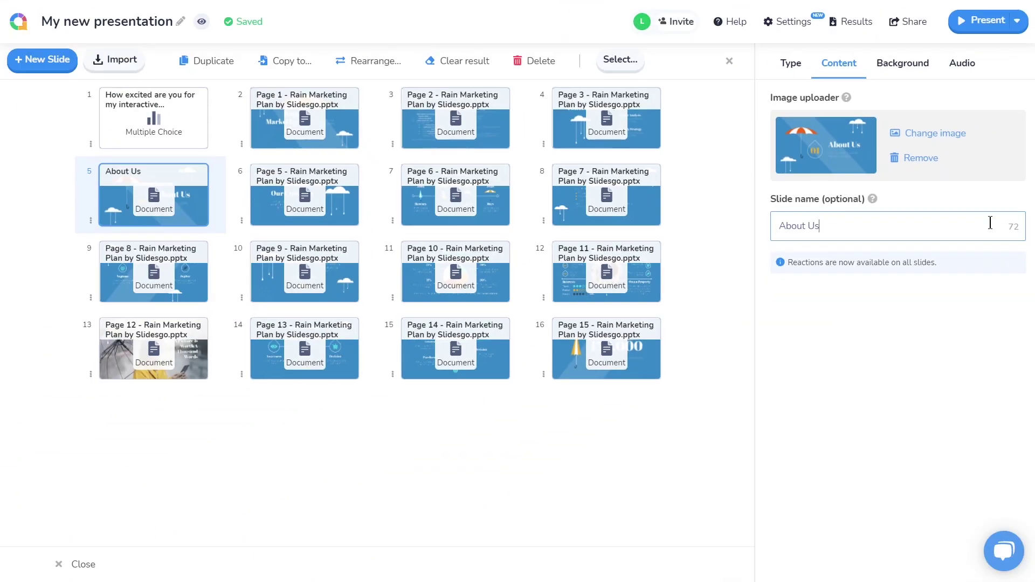
left_click(731, 63)
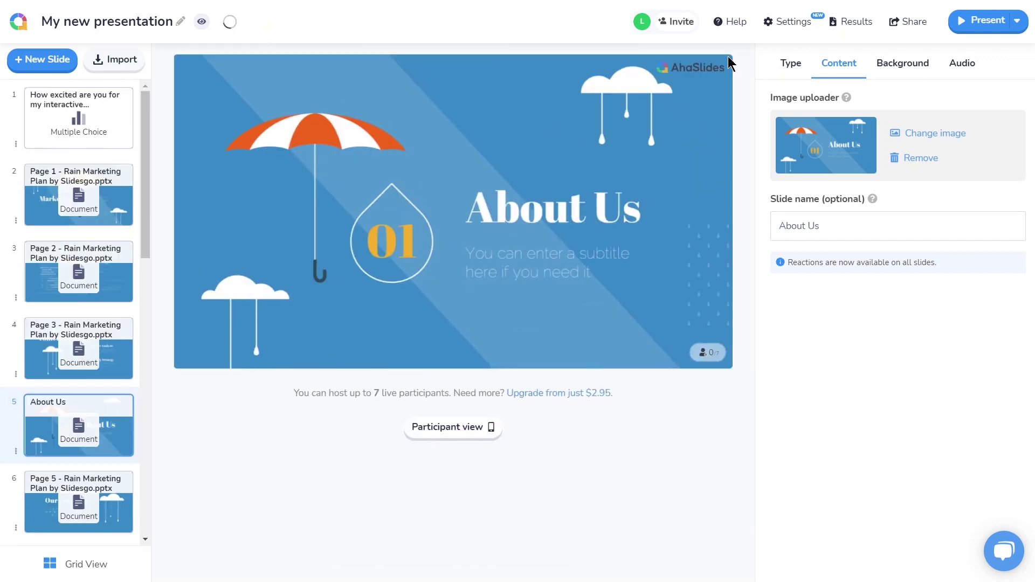
Add a Word Cloud slide after About Us asking 'What are 3 characteristics of our company?'.
left_click(71, 59)
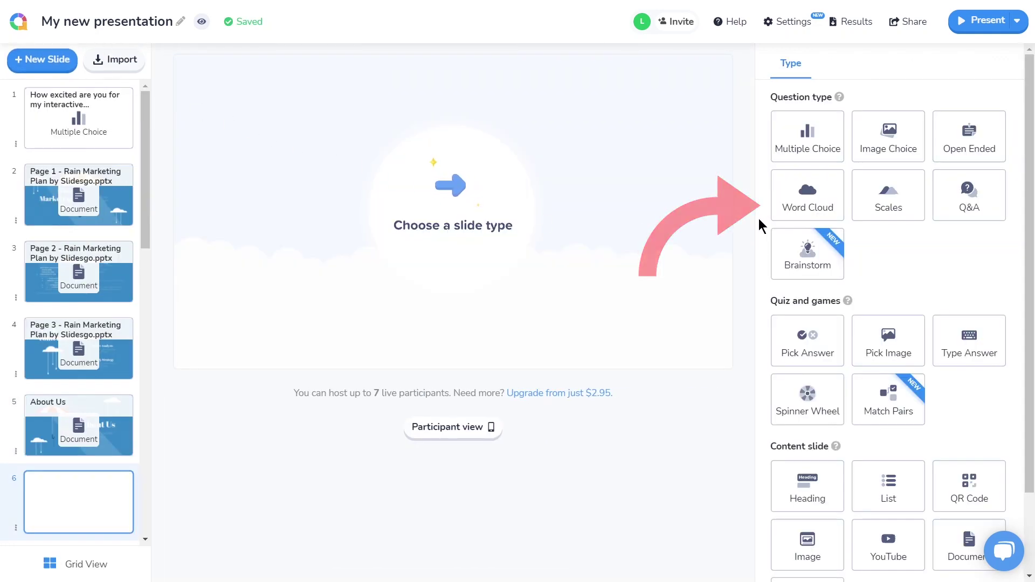
left_click(778, 220)
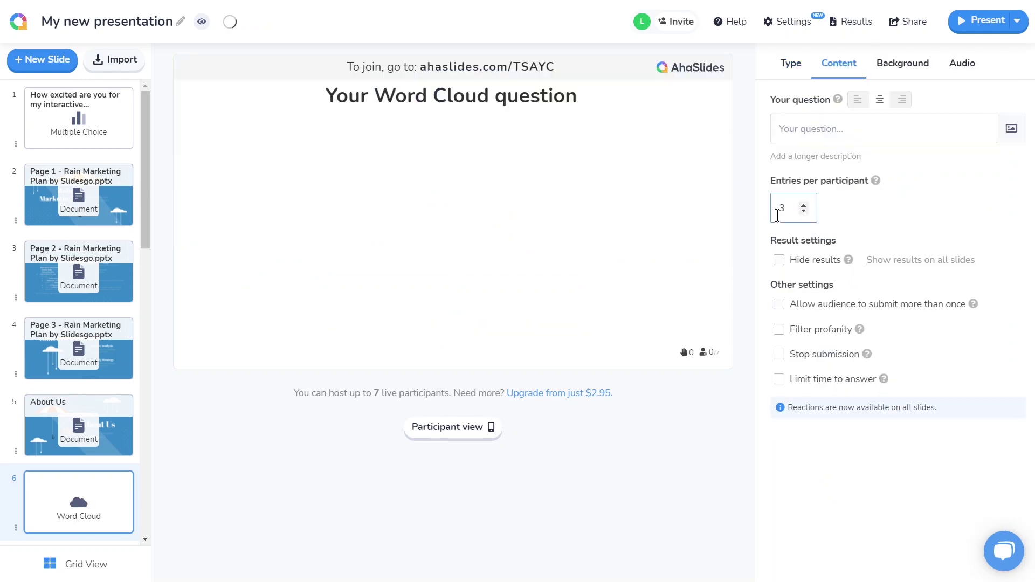
left_click(831, 127)
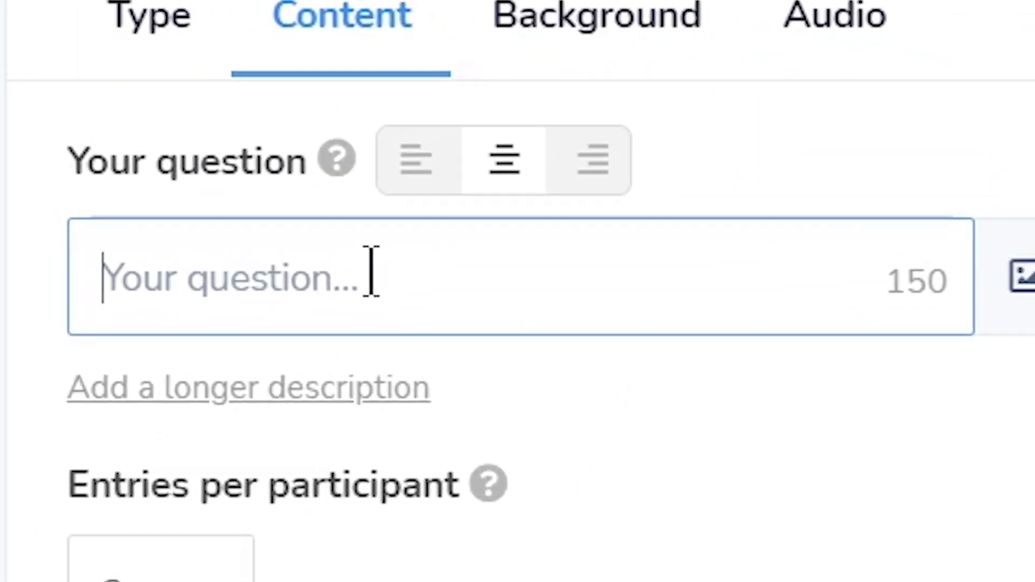
type("What are 3 characteristics of our company?")
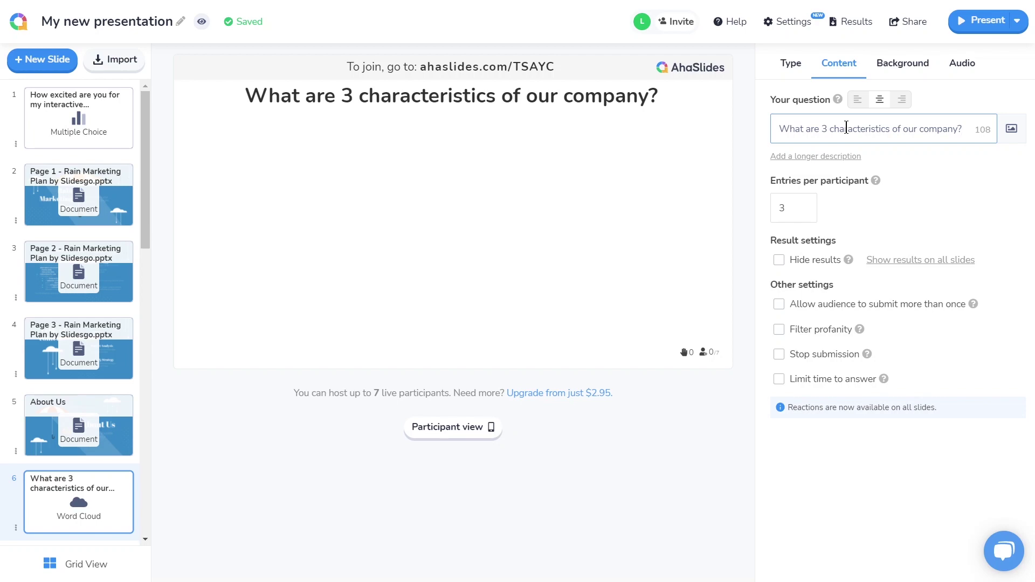
left_click_drag(147, 189, 141, 461)
Add a Pick Answer quiz after Page 12 asking 'In which country do we have our highest customer satisfaction rate?'.
left_click(102, 294)
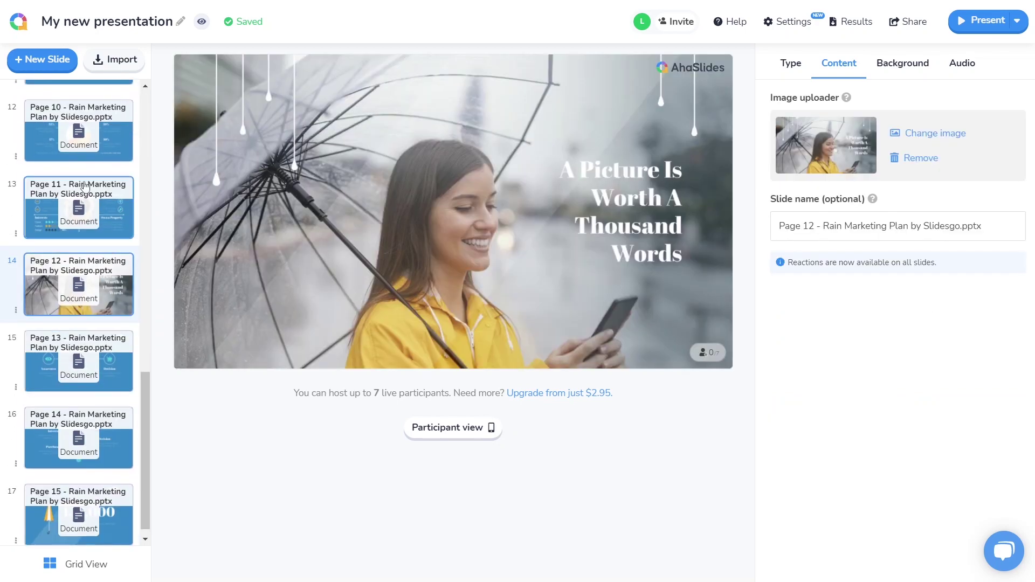
left_click(71, 65)
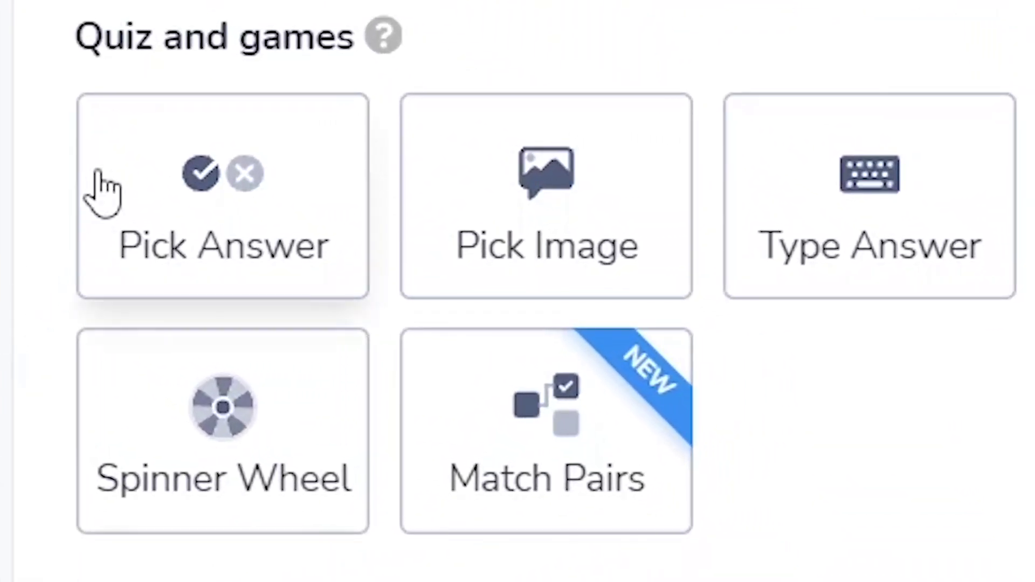
left_click(101, 185)
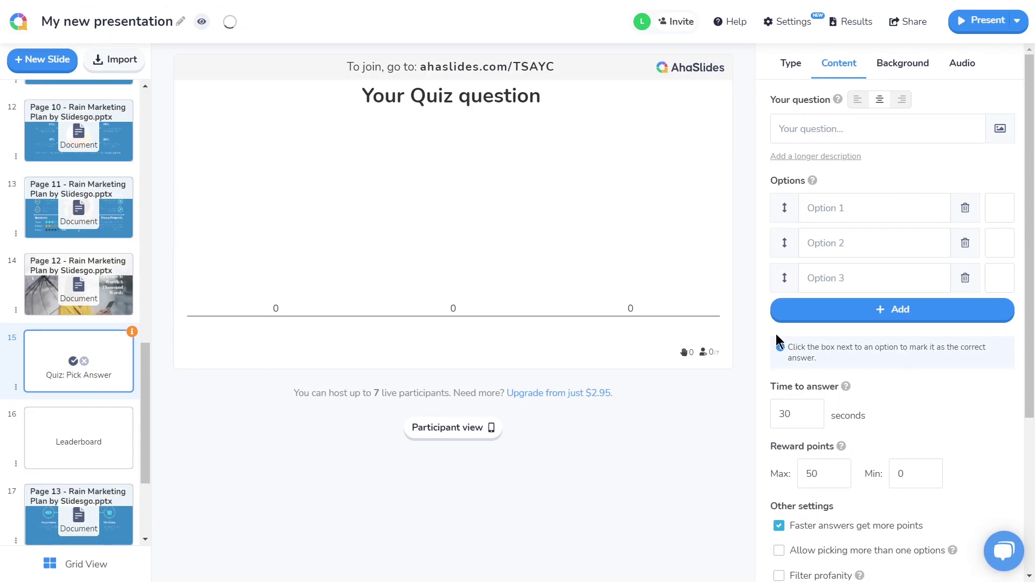
left_click(880, 129)
type("In which countr")
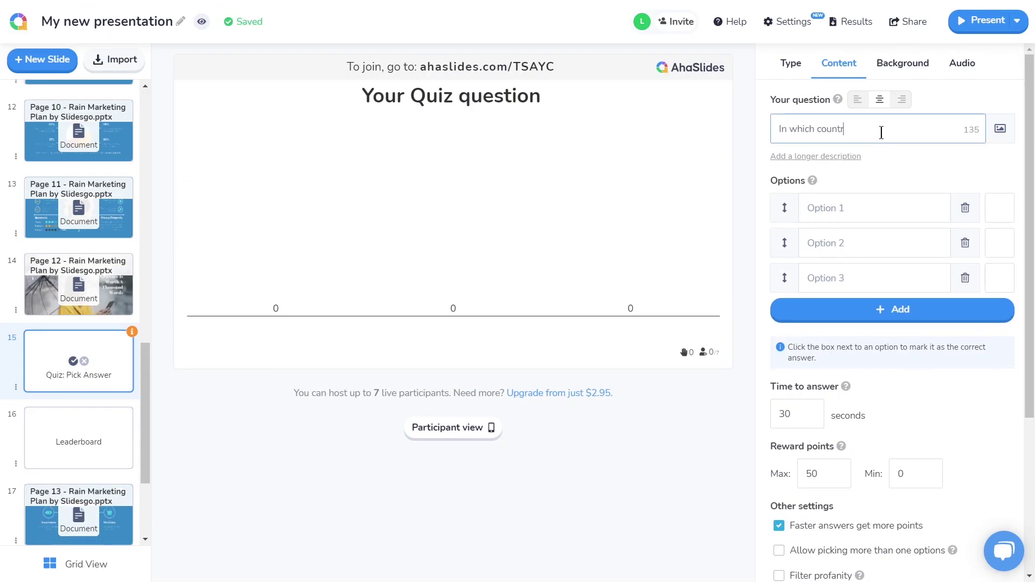
type("y do we have our highest customer satisfaction rate?")
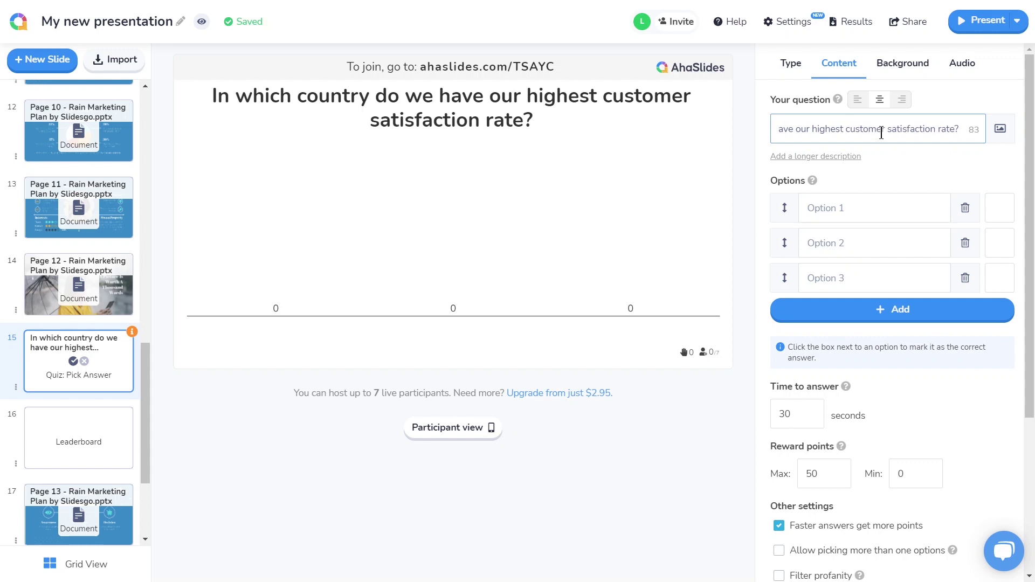
Enter options Brazil, Russia, India and South Africa, marking India as correct.
left_click(890, 205)
type("Brazil")
key("Return")
type("Russia")
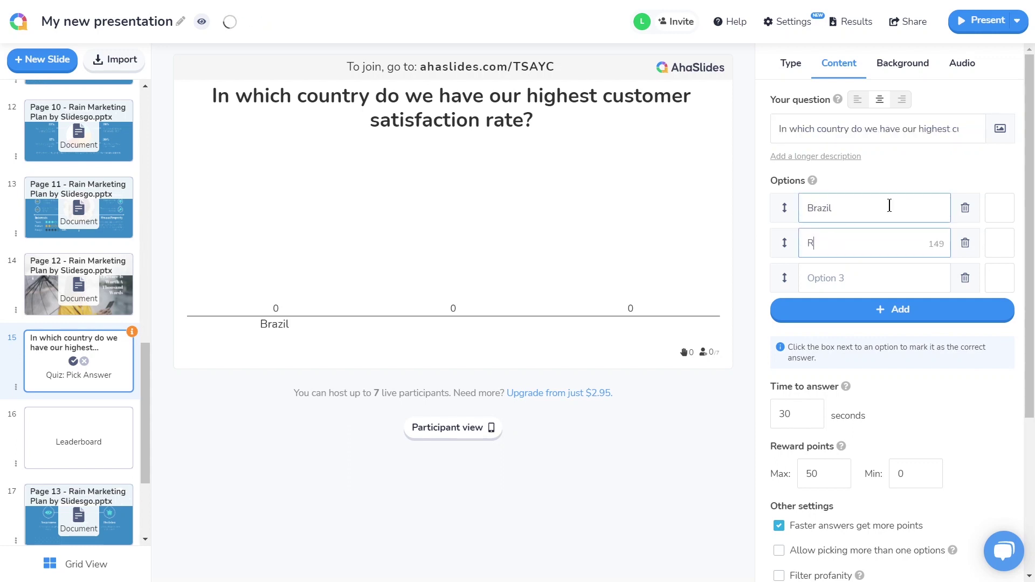
key("Return")
type("India")
key("Return")
type("South Africa")
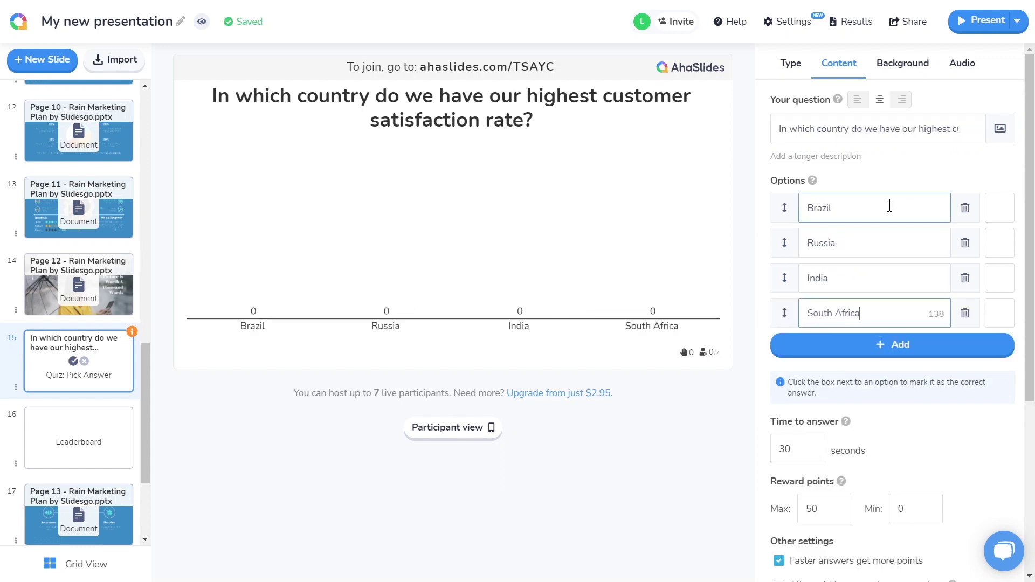
left_click(1011, 284)
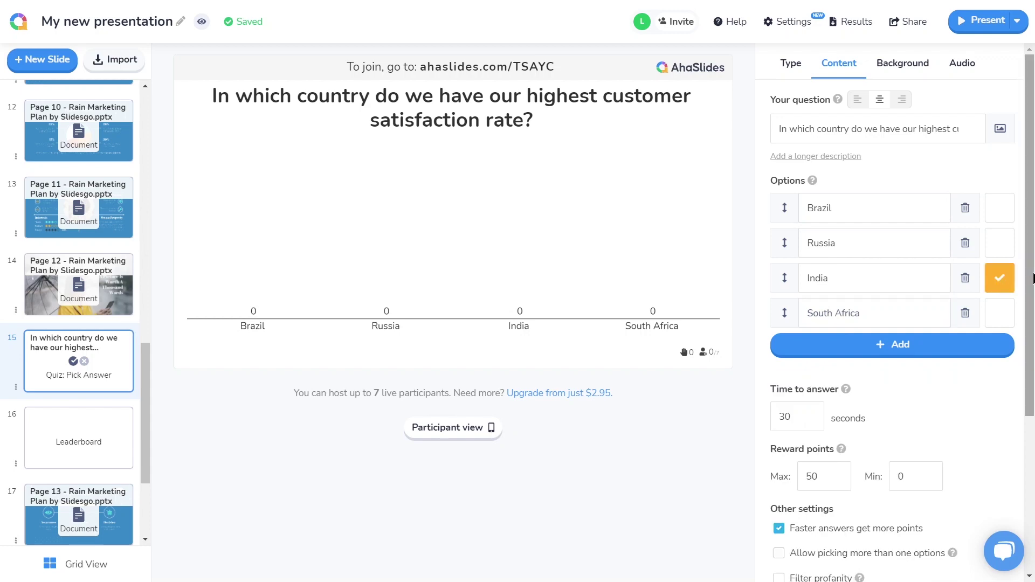
scroll(1014, 285, "down", 3)
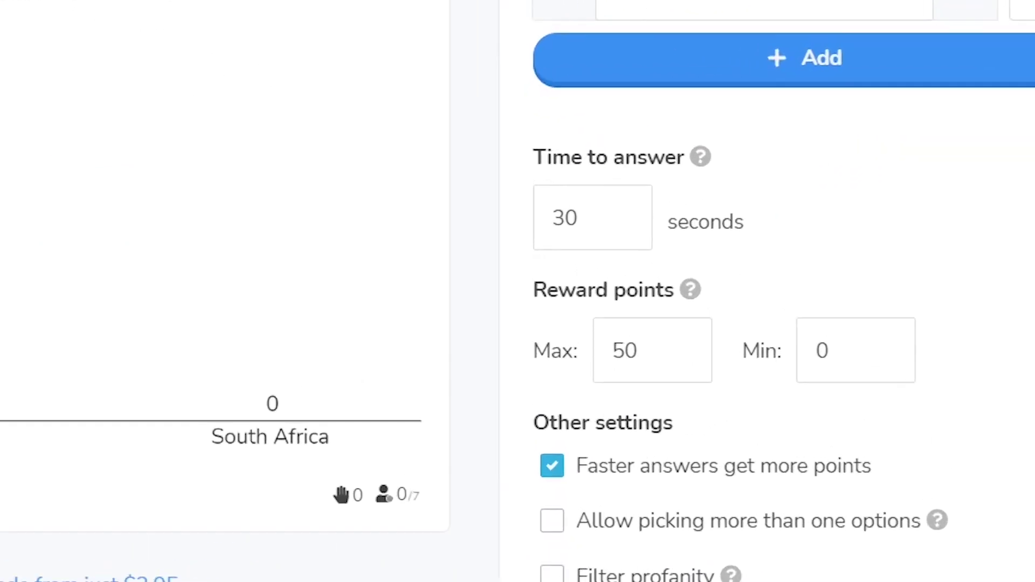
Set the quiz to 20 seconds and 100 max points, and remove its leaderboard.
left_click(790, 232)
left_click_drag(282, 204, 210, 210)
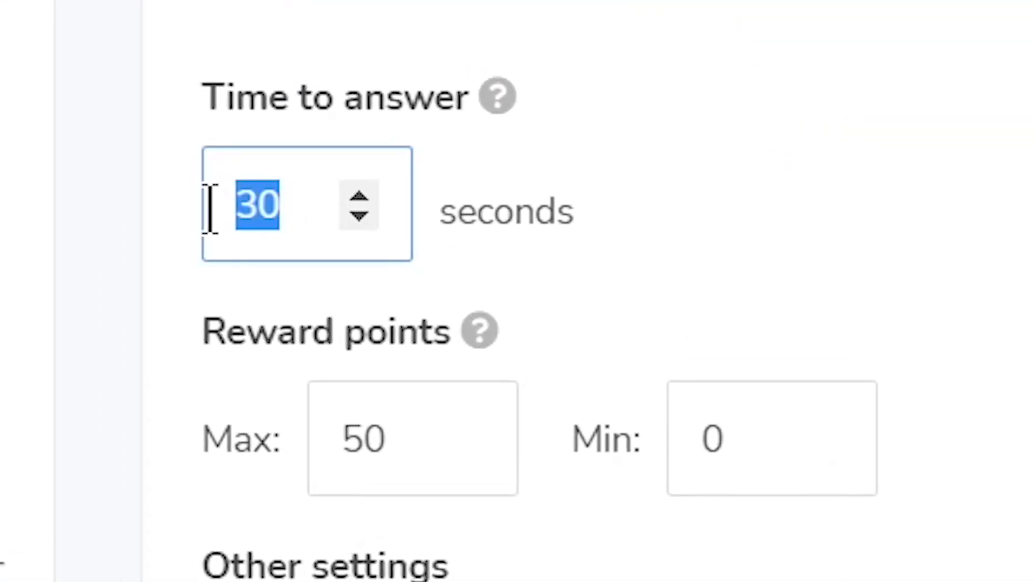
type("20")
left_click(404, 437)
left_click_drag(404, 436, 310, 491)
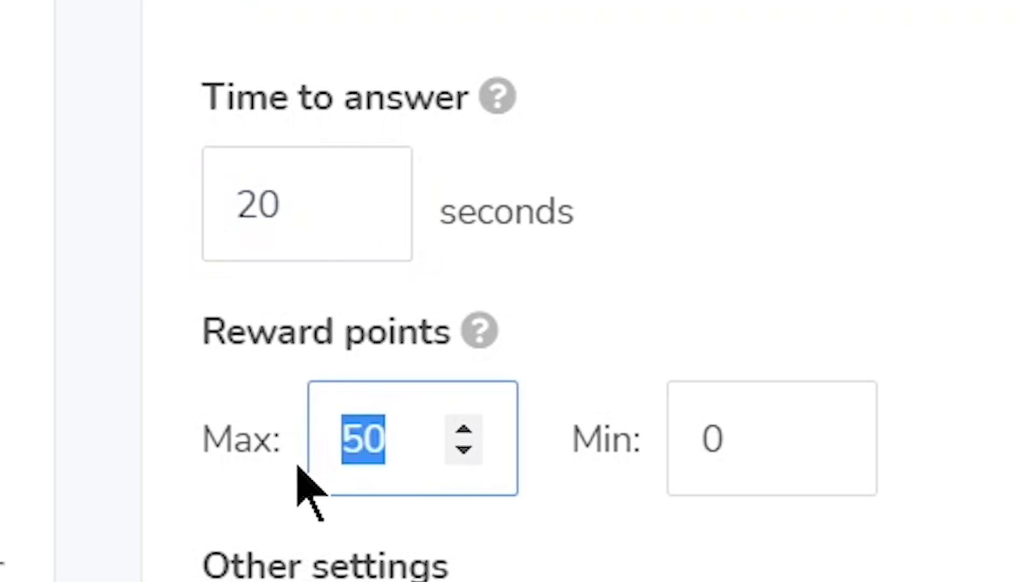
type("100")
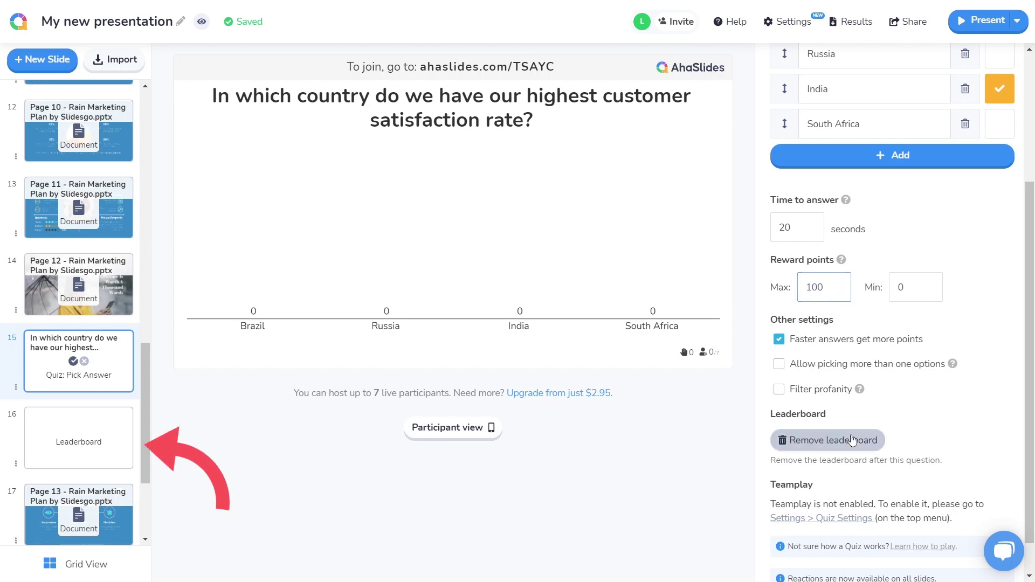
left_click(852, 440)
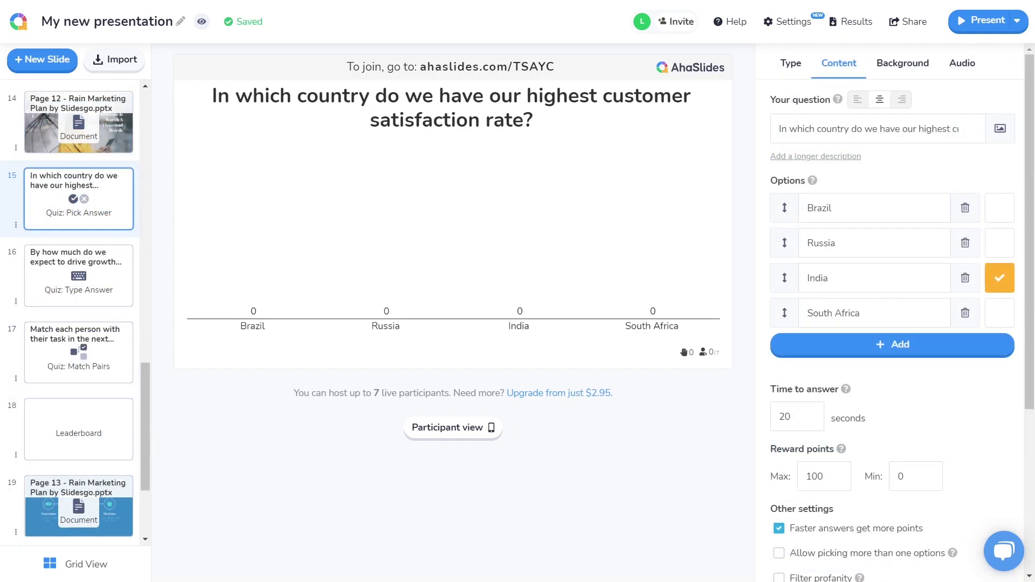
Review the Type Answer, Match Pairs and Leaderboard slides that follow.
left_click(131, 279)
left_click(126, 357)
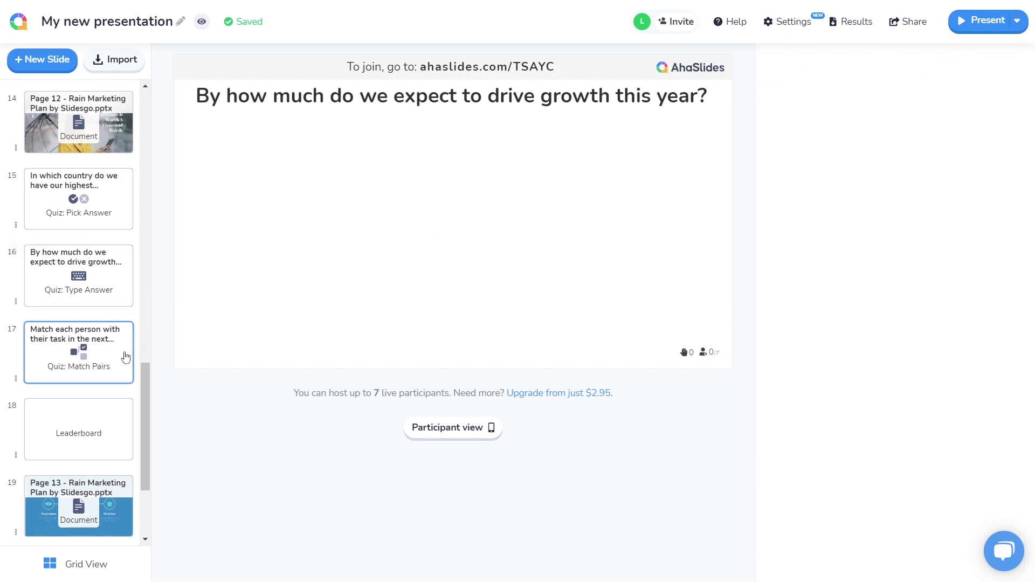
left_click(131, 427)
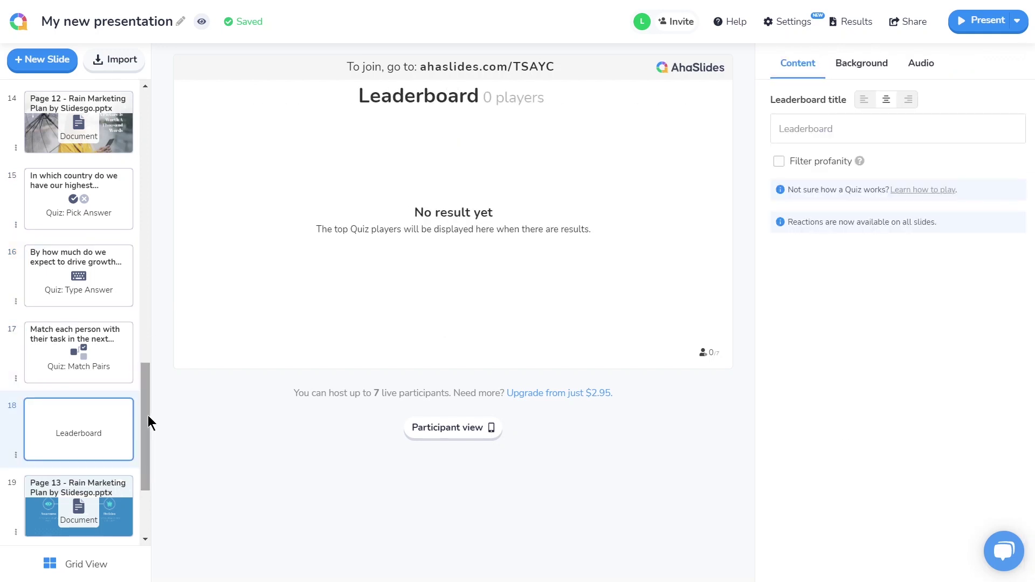
scroll(148, 431, "down", 3)
Add a Q&A slide after Page 15 at the end of the deck.
left_click(126, 505)
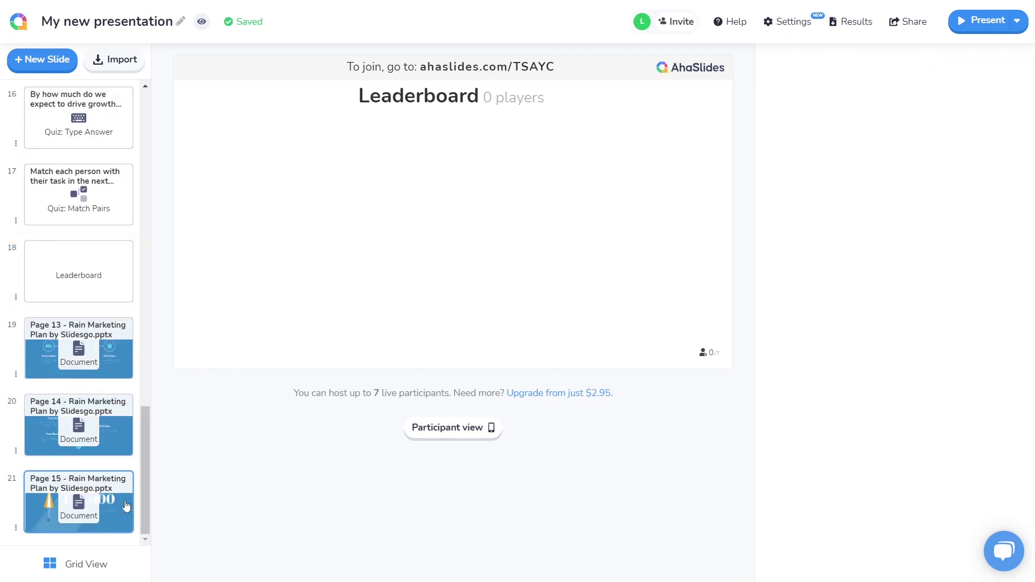
left_click(72, 56)
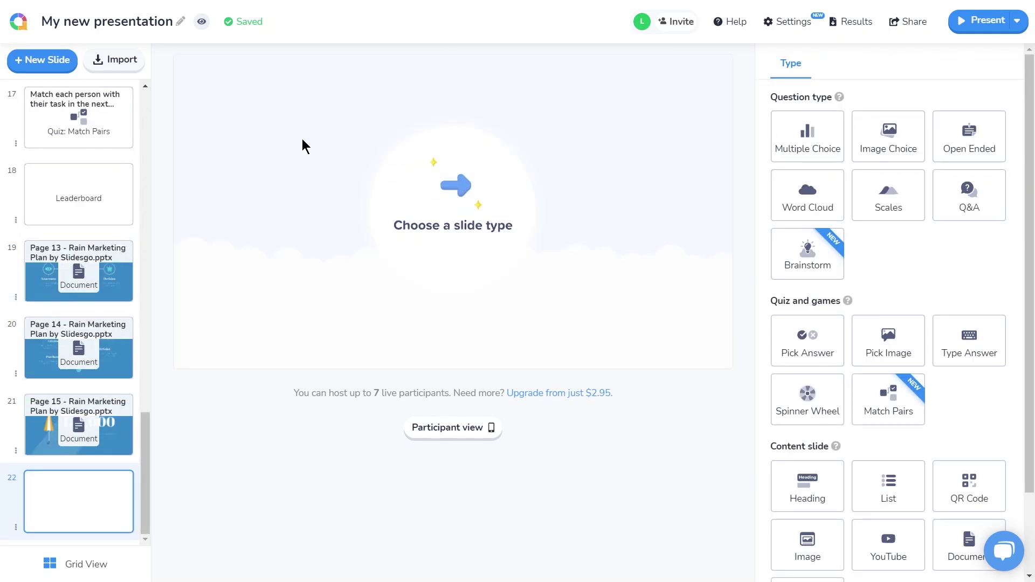
left_click(944, 208)
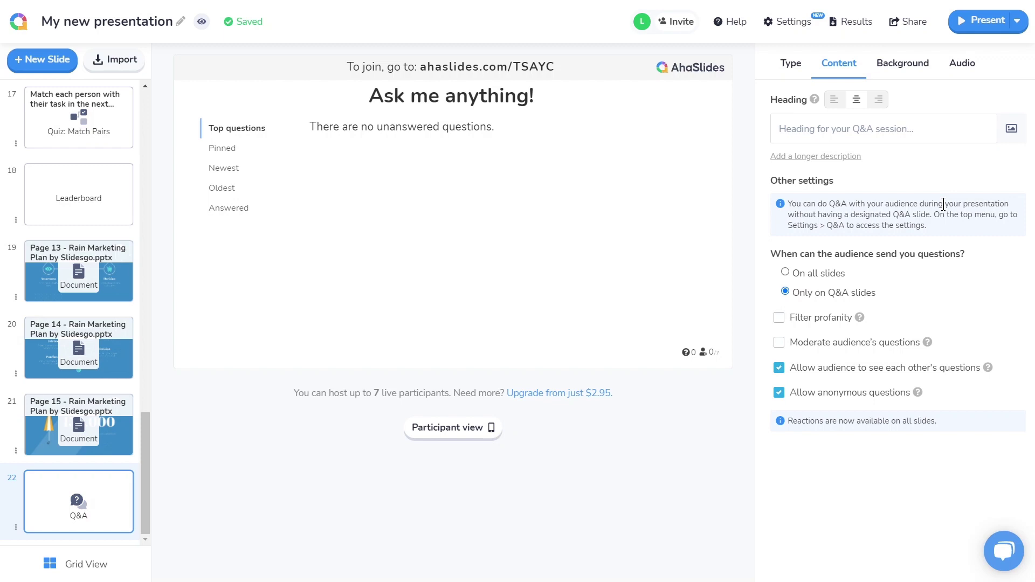
Present from the beginning and briefly expand the QR code and join link panel.
left_click(1017, 20)
left_click(954, 108)
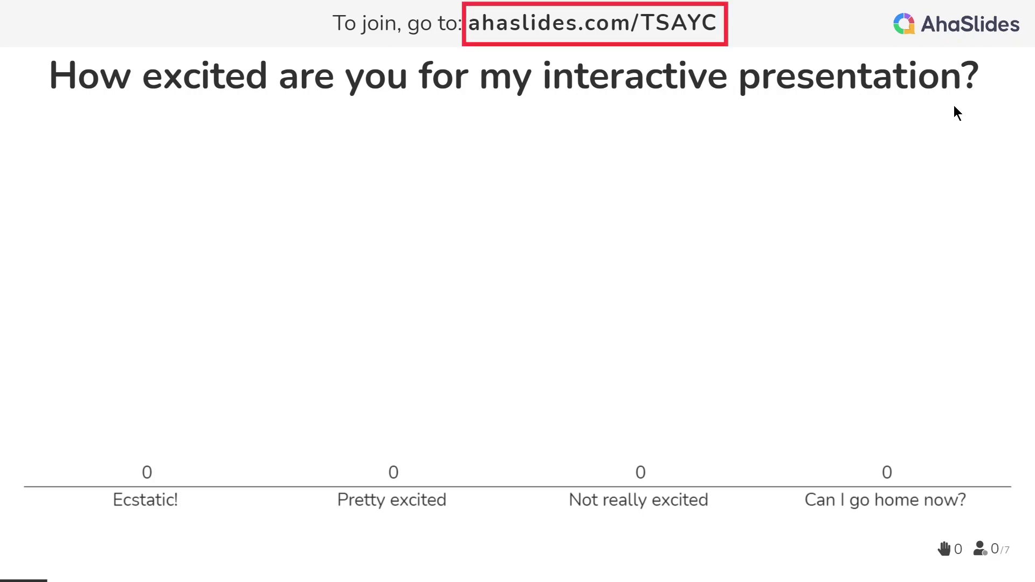
left_click(764, 35)
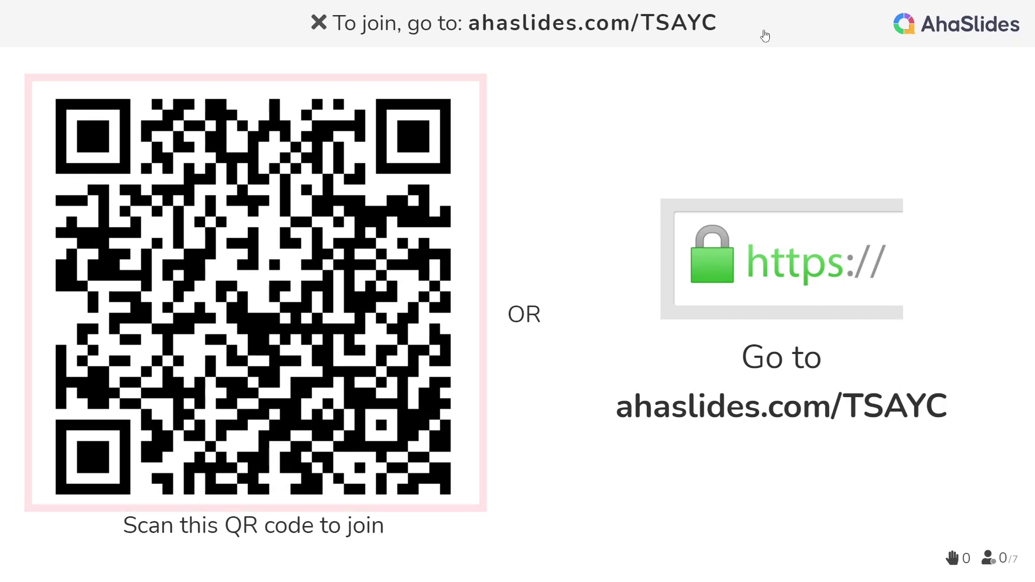
left_click(765, 35)
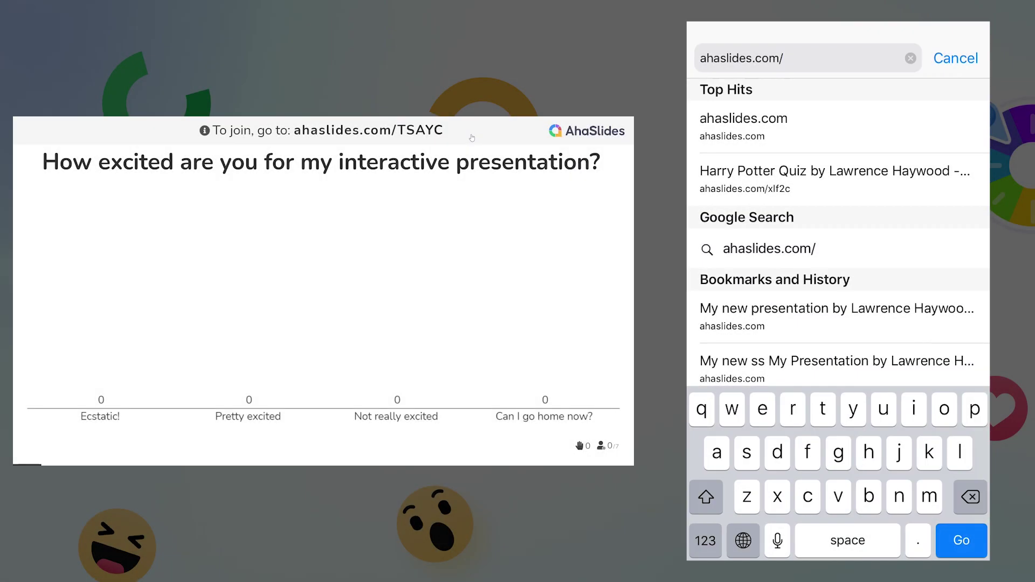
Join the session on the phone with the join code, vote Ecstatic, and advance past the poll.
type("tsayc")
key("Return")
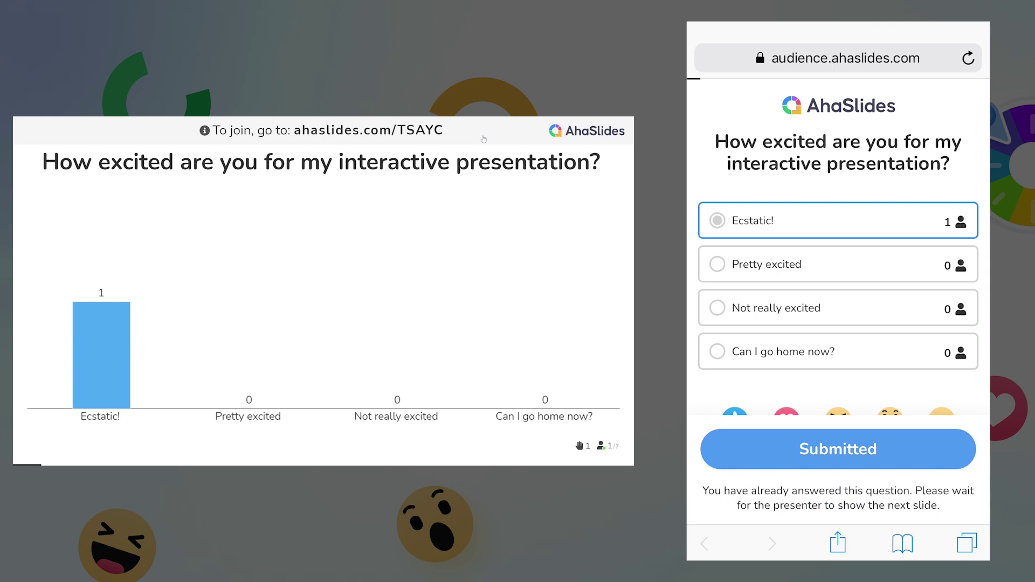
left_click(623, 309)
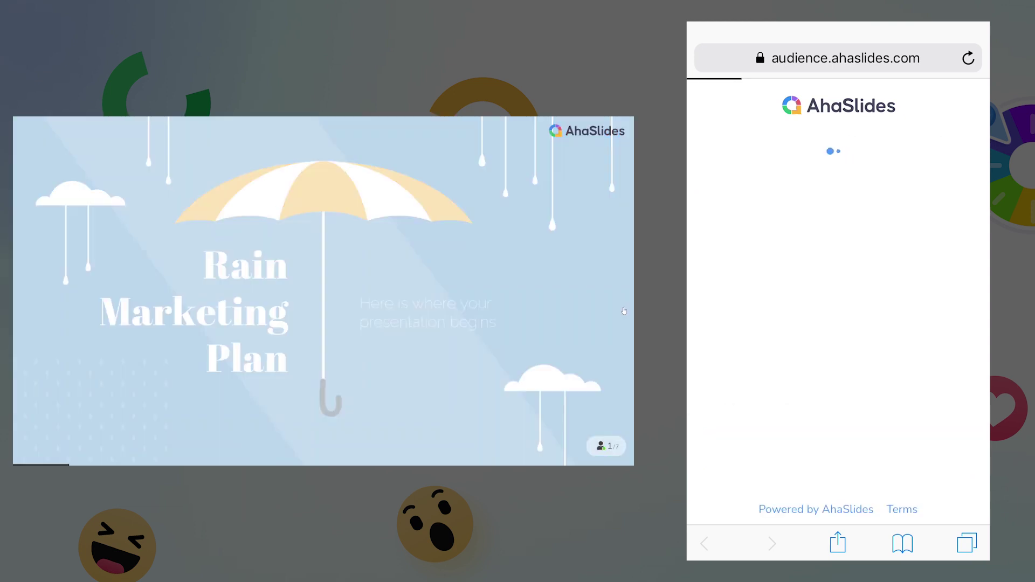
Advance through the table of contents and About Us slides to the word-cloud question.
left_click(624, 311)
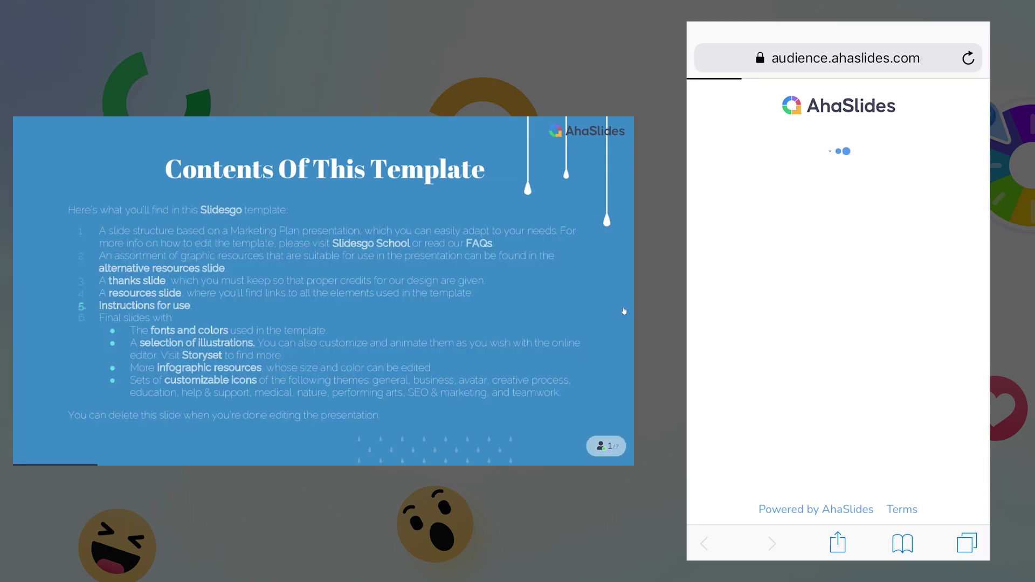
left_click(624, 311)
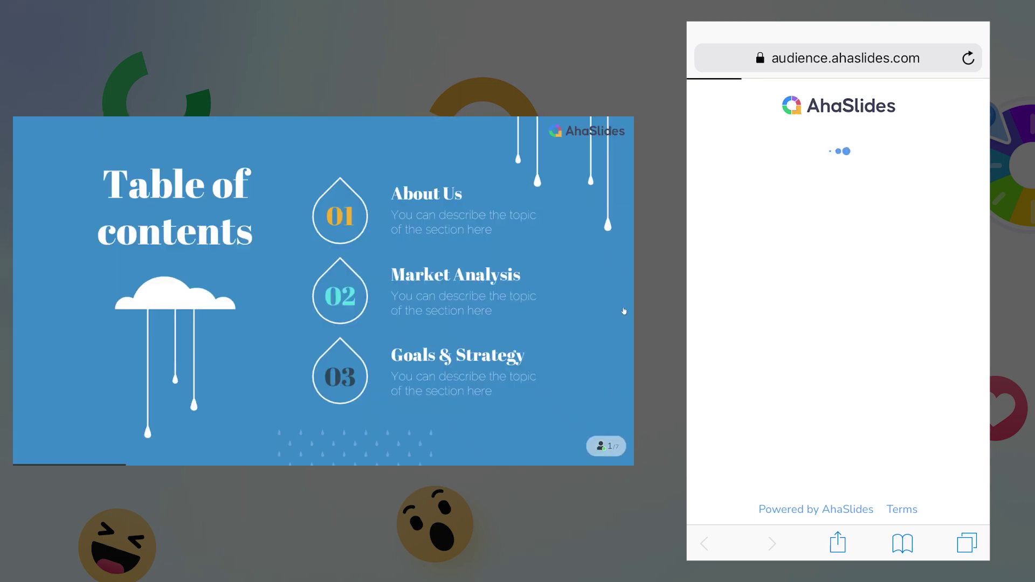
left_click(624, 311)
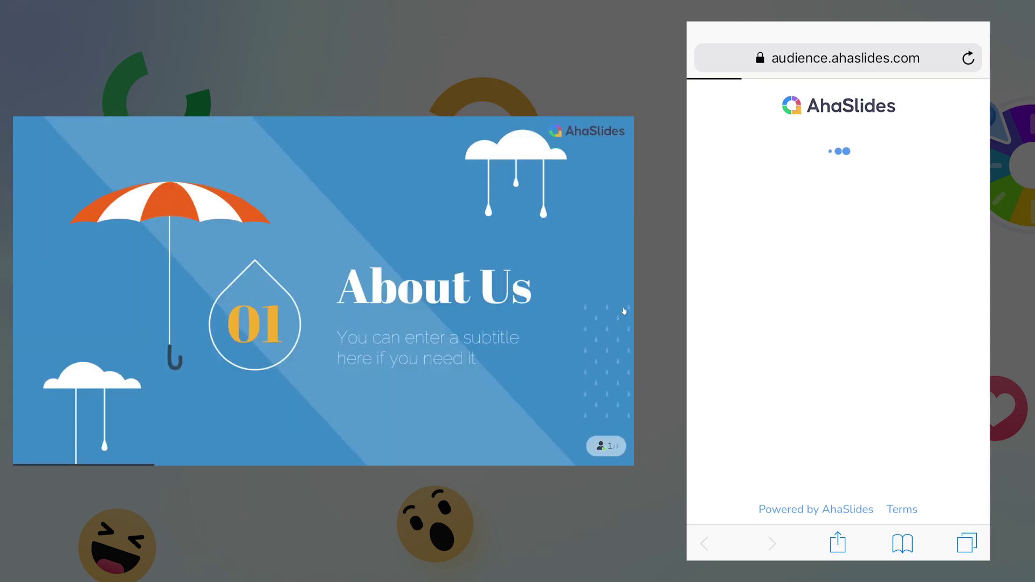
left_click(624, 311)
Submit Security, Support and Innovation from the phone, then move past the word cloud.
left_click(838, 212)
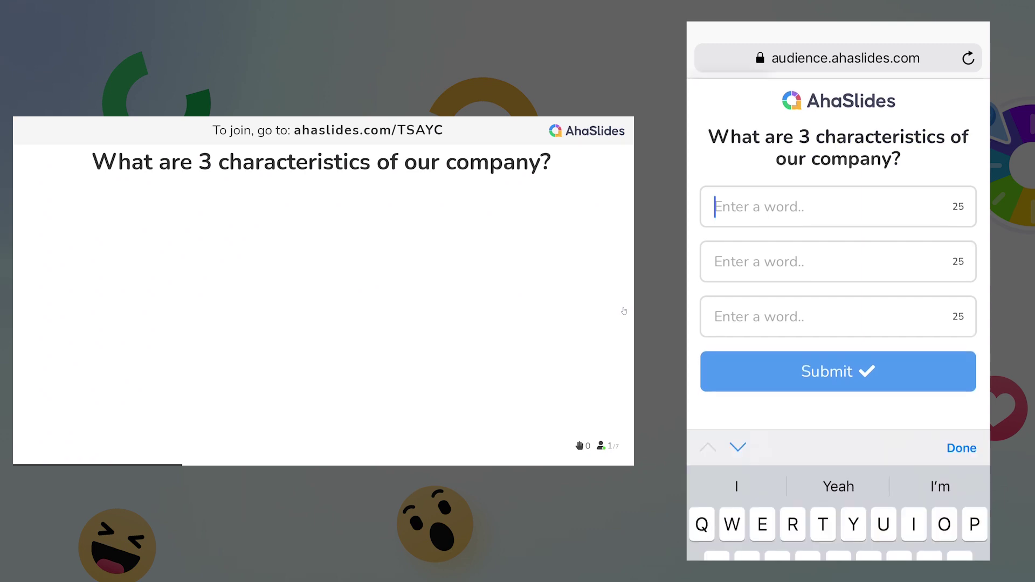
type("Security")
left_click(838, 249)
type("Support")
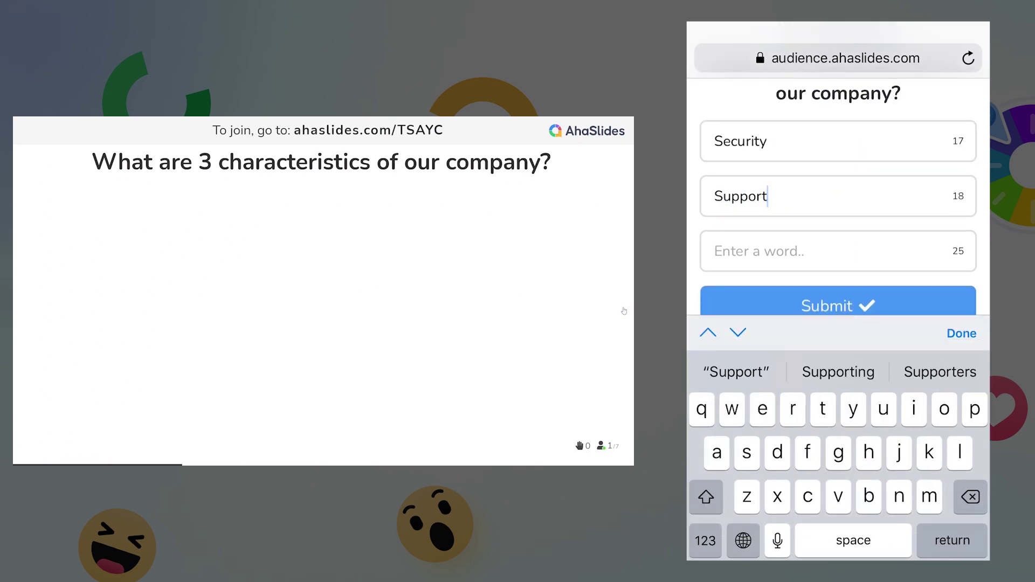
left_click(838, 251)
type("Innovation")
left_click(838, 251)
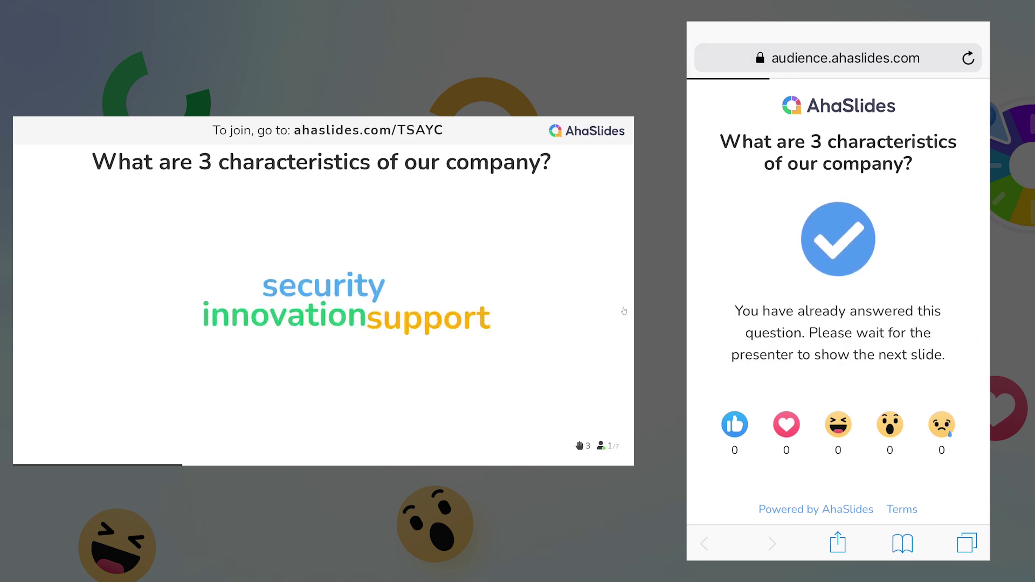
left_click(624, 311)
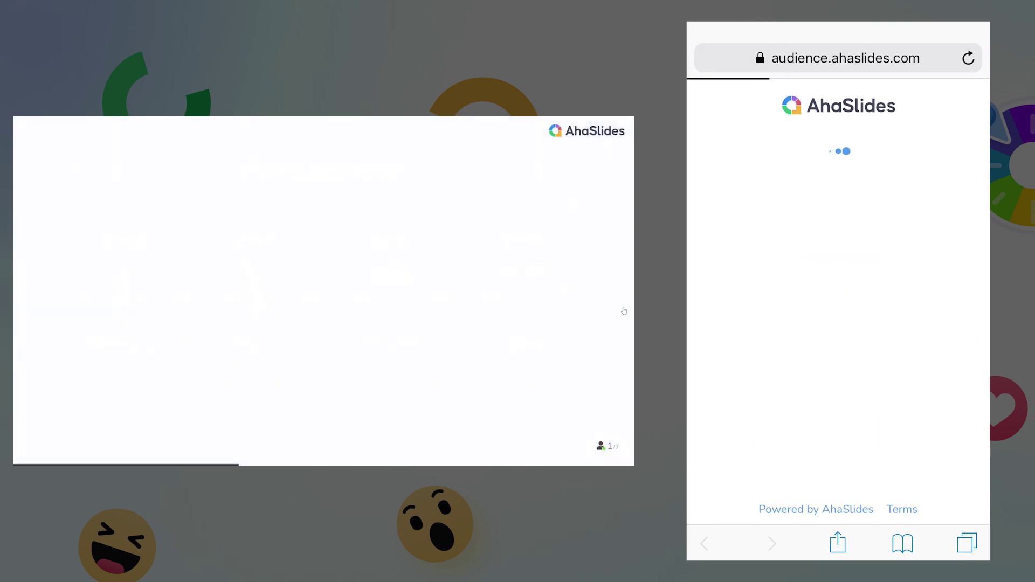
Advance past the Market Share and picture slides to the quiz lobby.
left_click(623, 311)
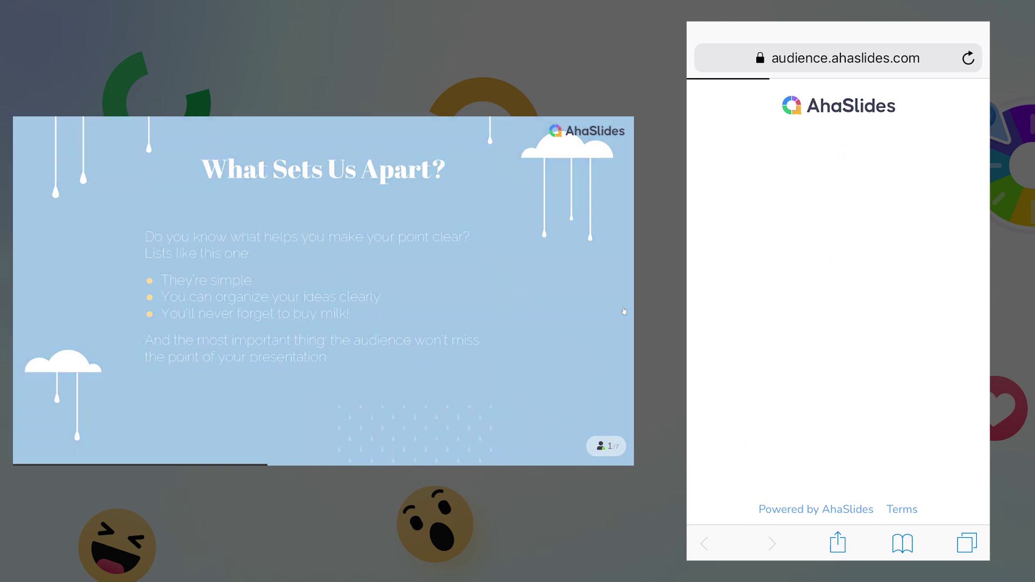
left_click(624, 311)
left_click(624, 311)
left_click(623, 311)
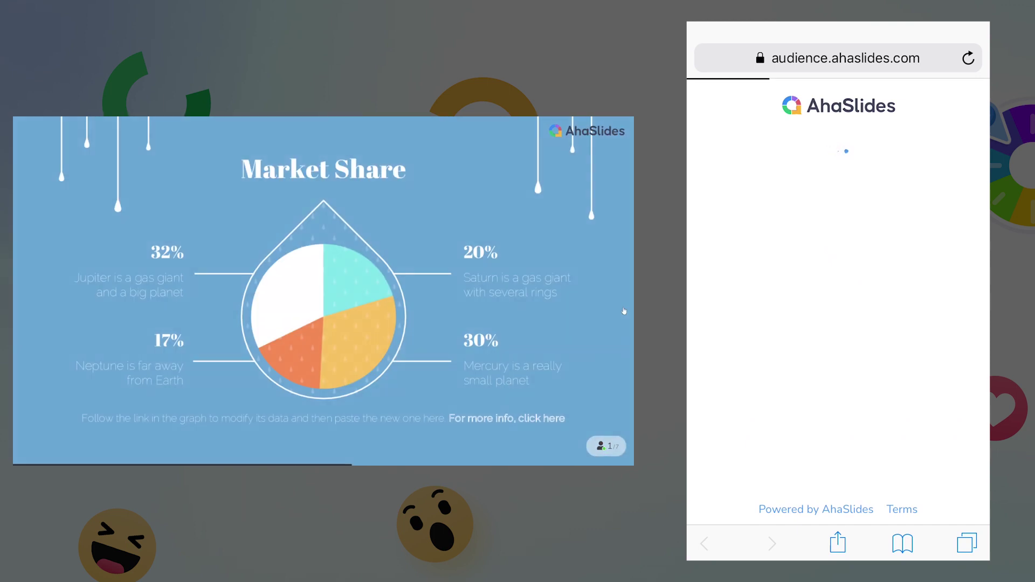
left_click(624, 311)
left_click(623, 311)
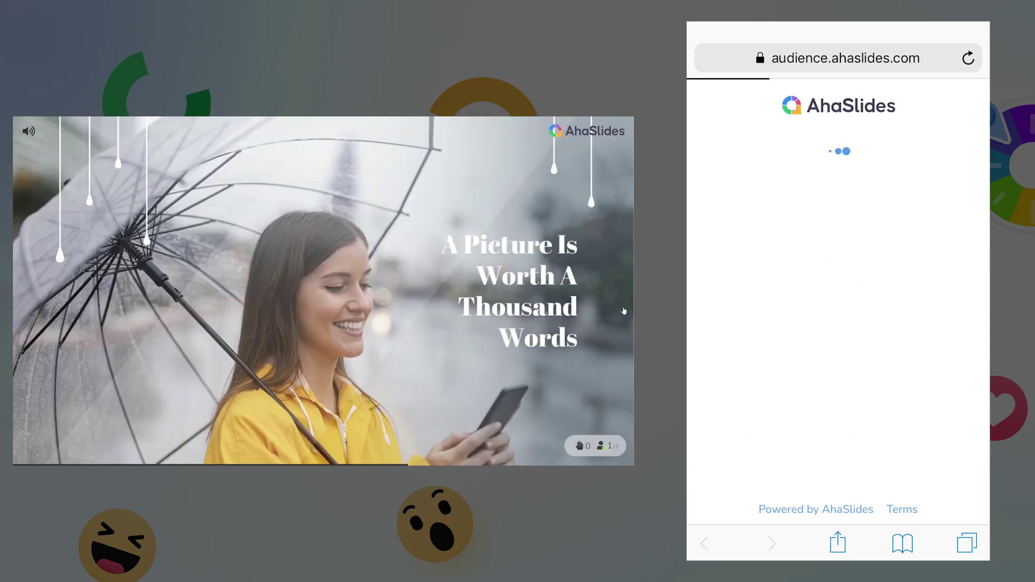
left_click(624, 311)
Join the quiz from the phone with a player name and the duck avatar.
left_click(838, 186)
type("La")
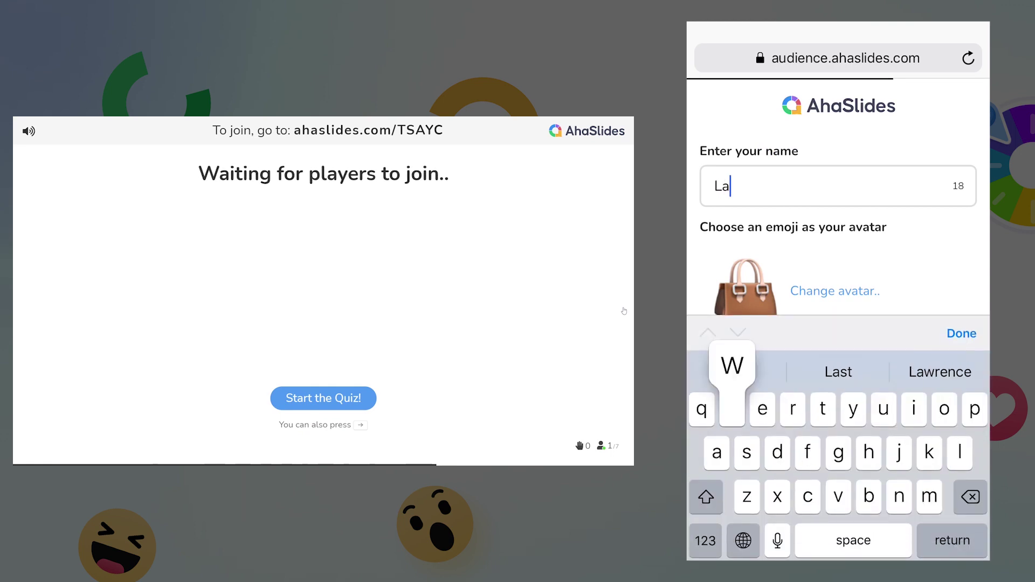
type("wrence")
left_click(834, 291)
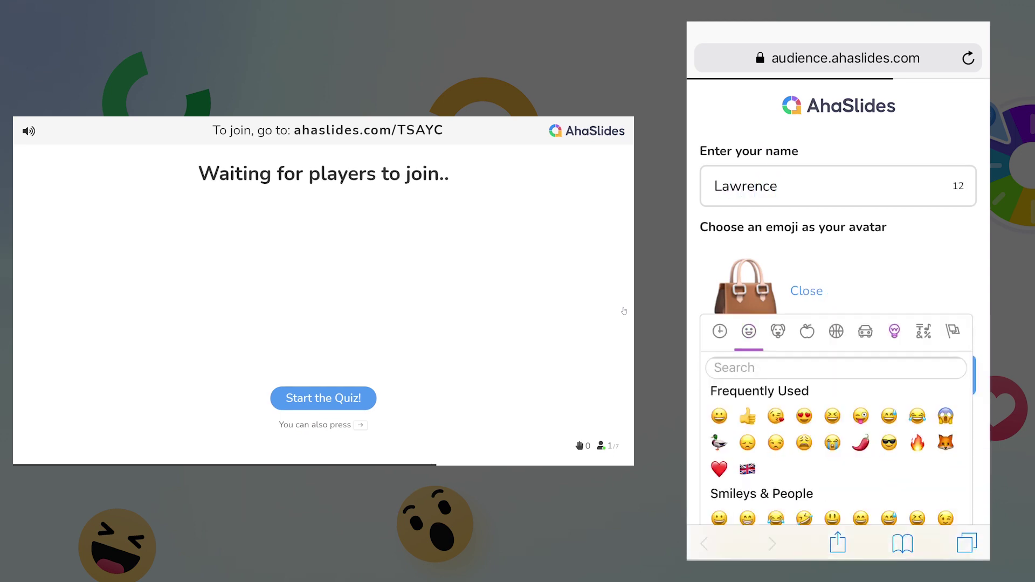
left_click(719, 443)
left_click(839, 376)
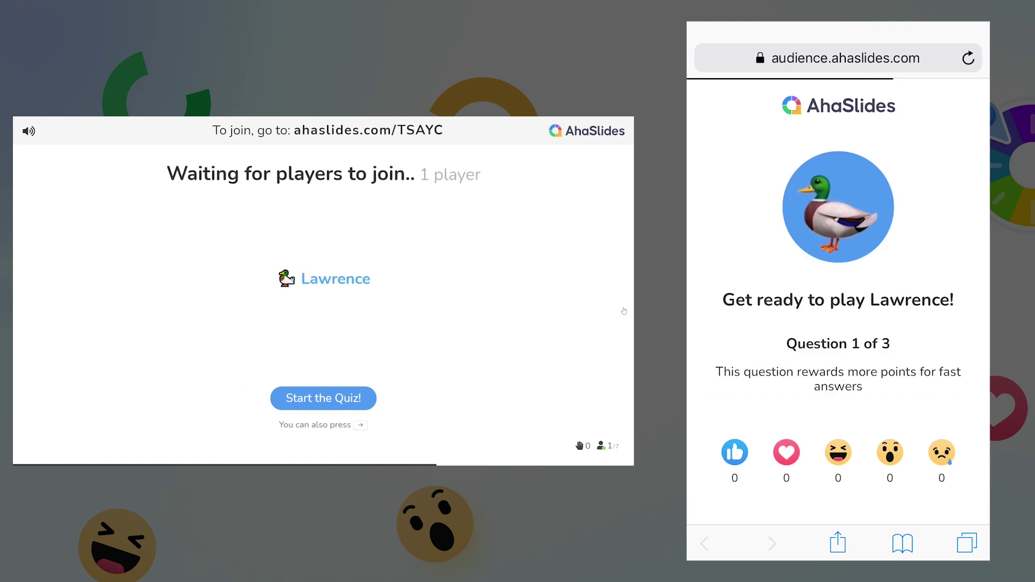
Start the quiz, answer India on the phone, show the leaderboard, and close the winner popup.
left_click(371, 397)
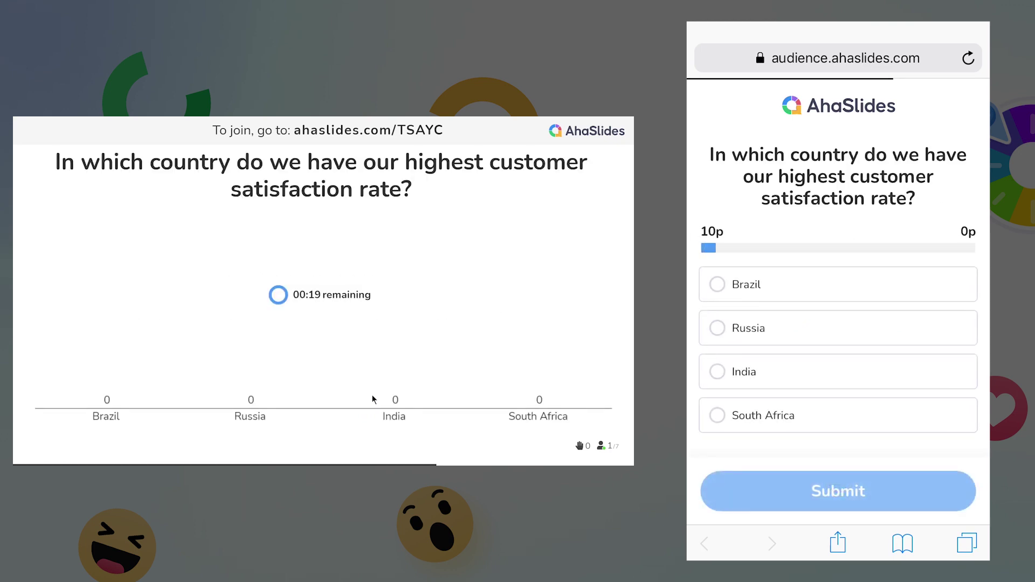
left_click(743, 330)
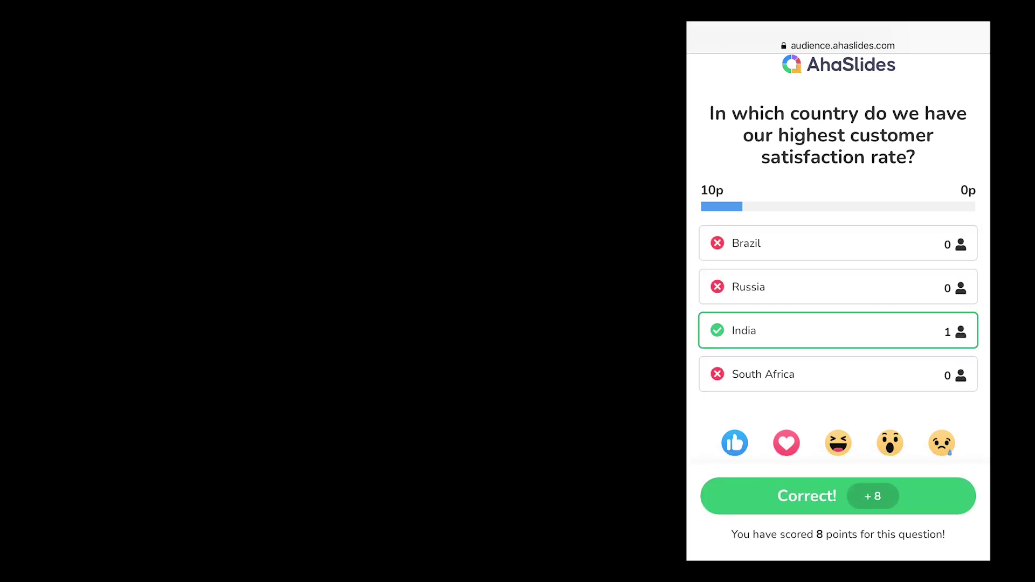
left_click(624, 308)
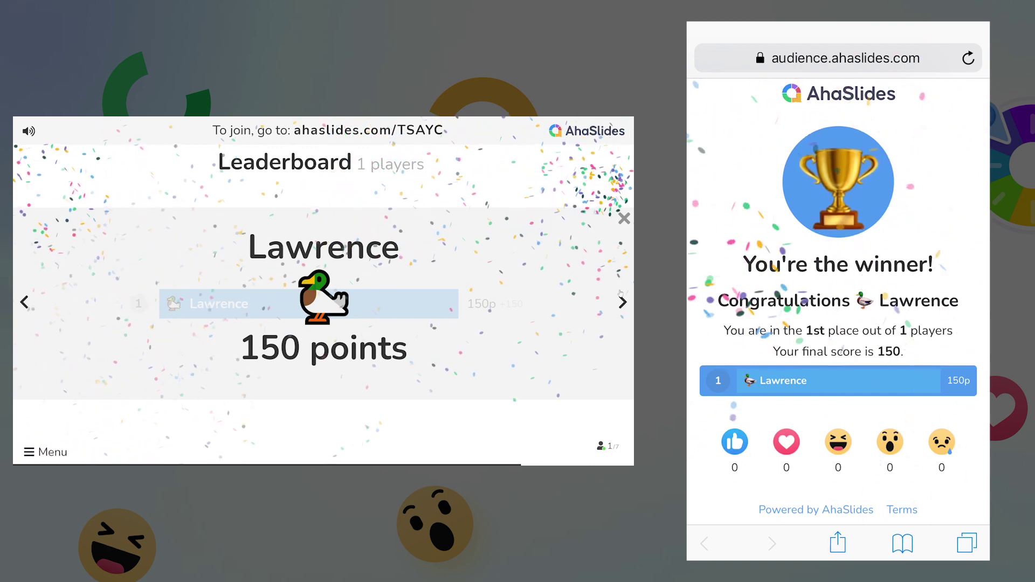
left_click(619, 254)
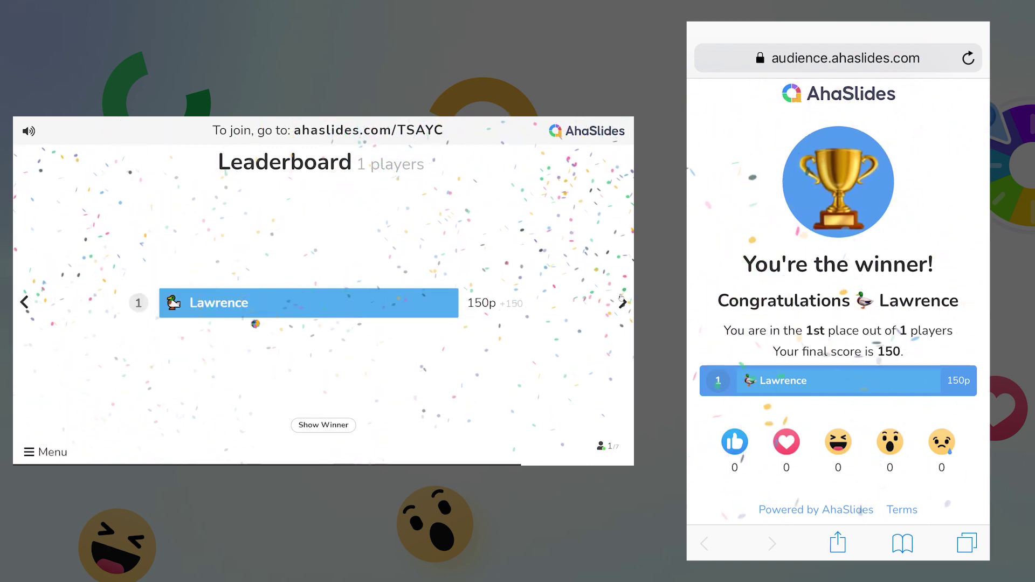
Reach the Q&A slide, ask 'When's the next interactive meeting' from the phone, and mark the top question answered.
left_click(622, 302)
left_click(623, 302)
left_click(623, 303)
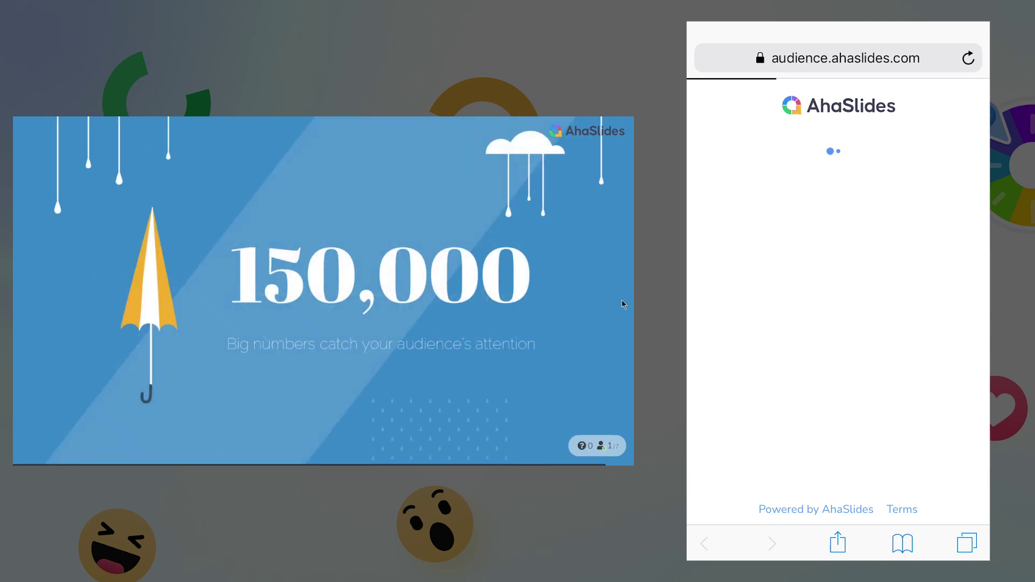
left_click(622, 303)
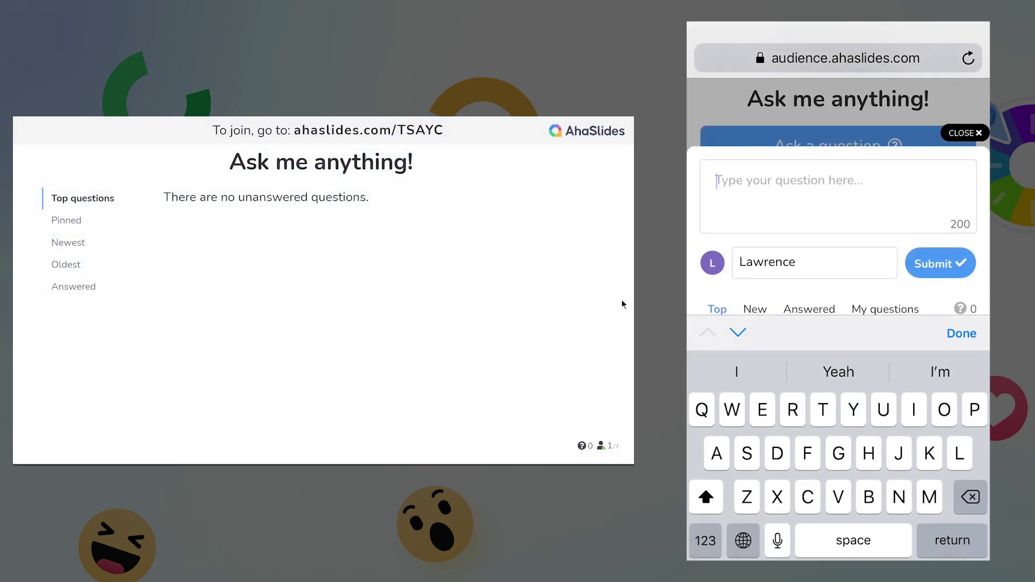
type("When's the next interactive meeting")
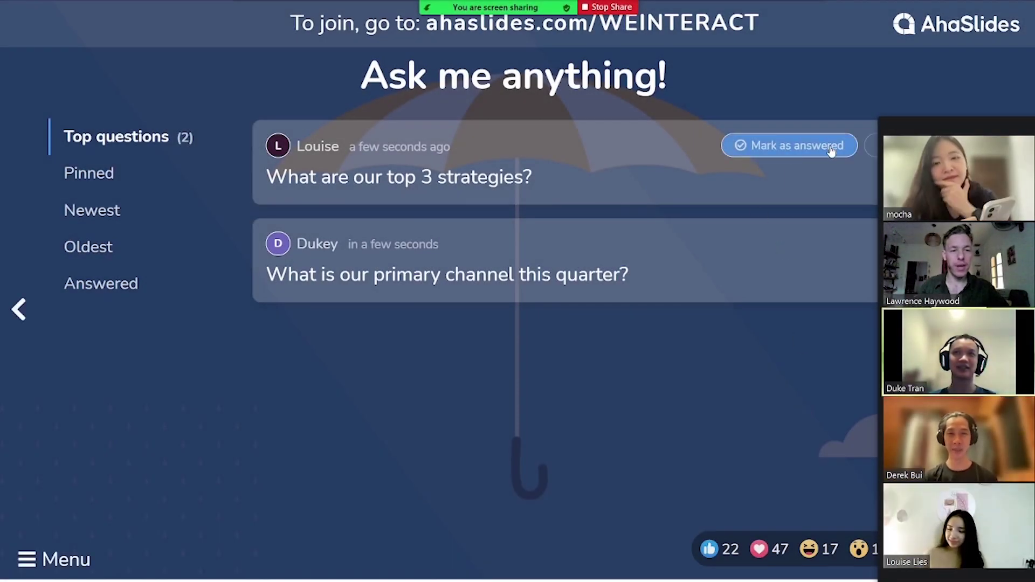
left_click(831, 149)
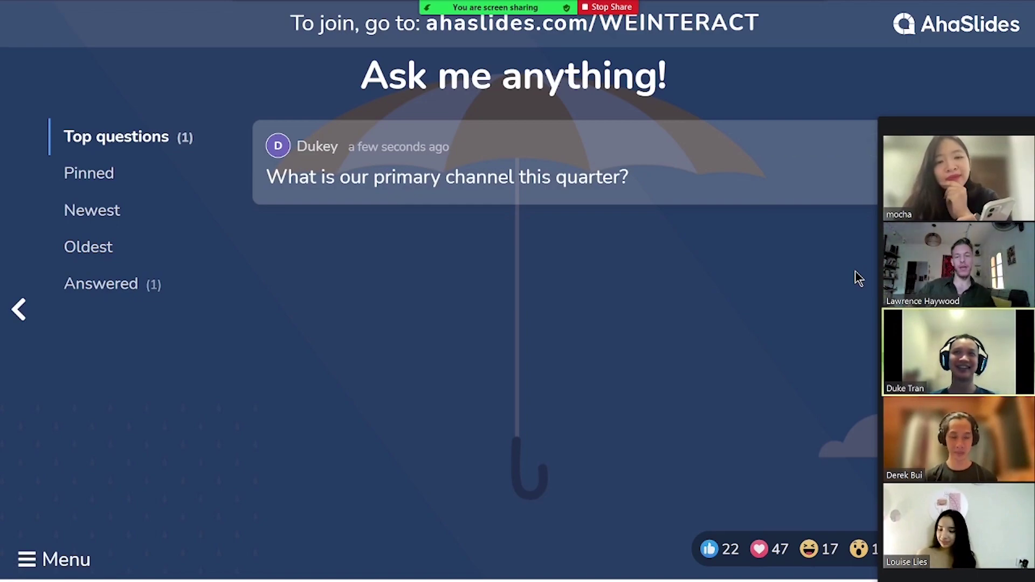